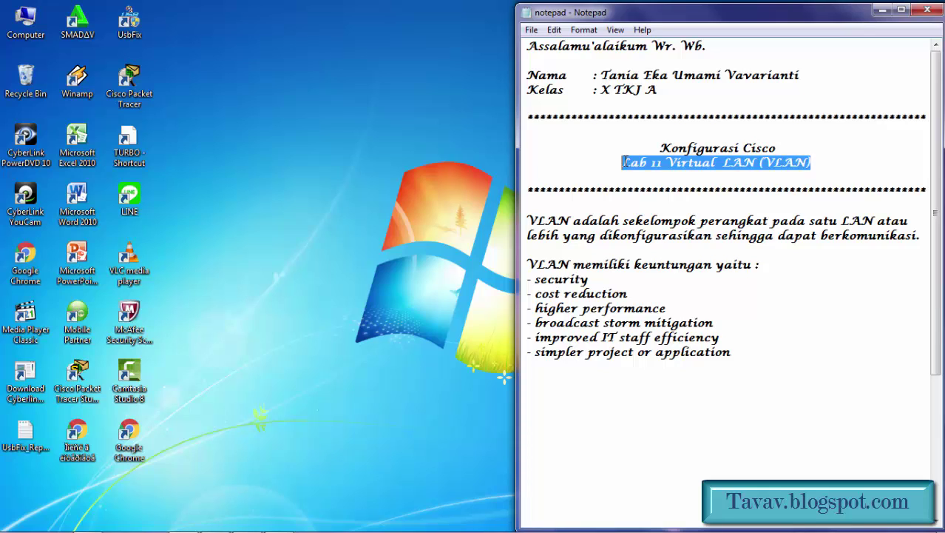
Read the VLAN definition, the list of VLAN advantages and the lab title in the notes
drag(528, 220, 939, 233)
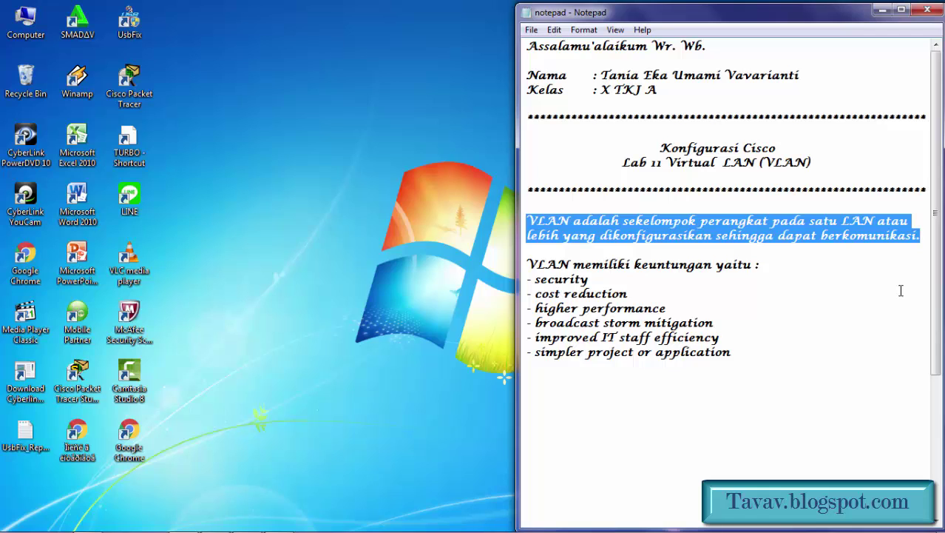
key(Down)
key(Down)
key(Down)
key(Down)
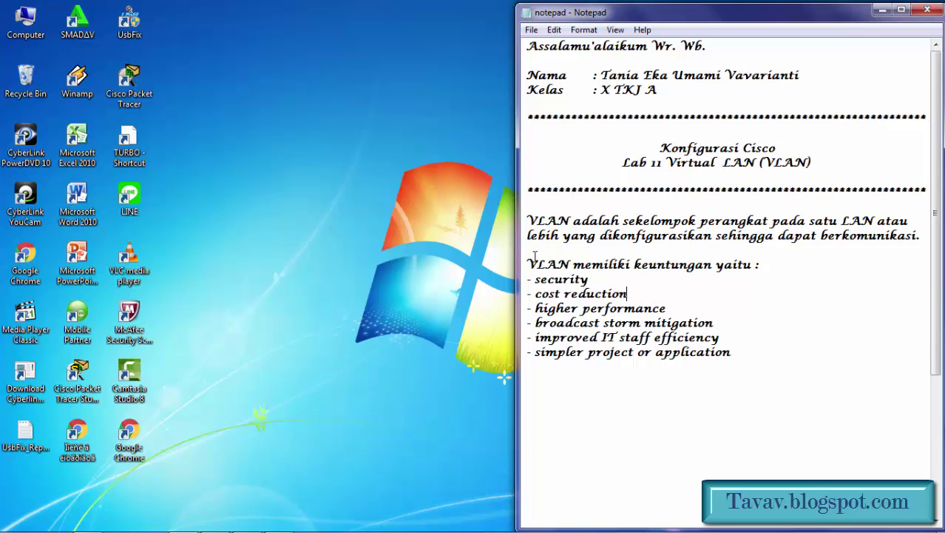
drag(527, 264, 832, 373)
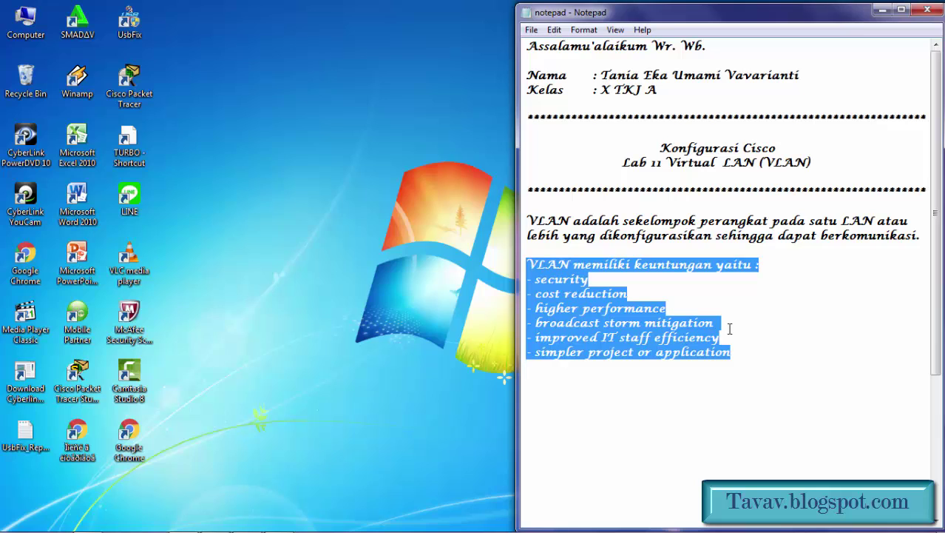
click(772, 342)
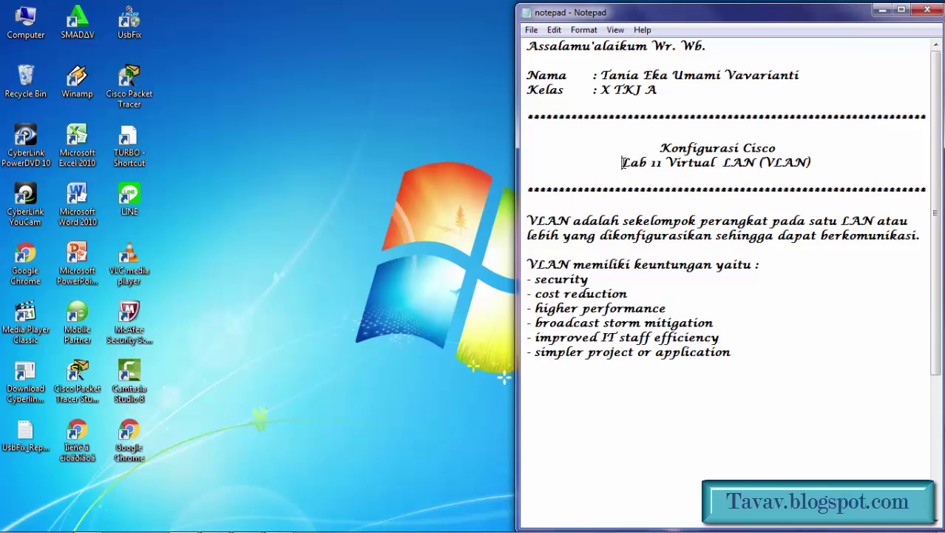
drag(622, 163, 843, 165)
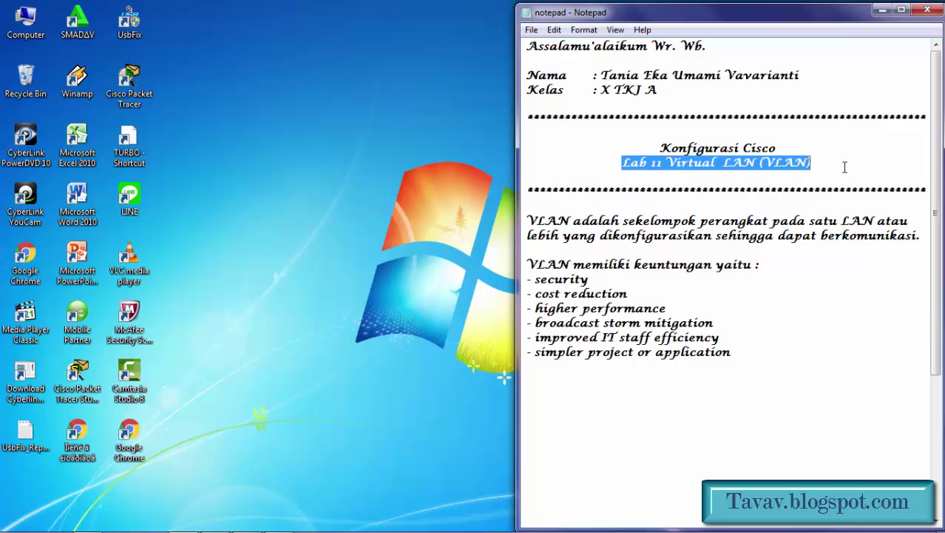
click(841, 298)
Switch to Cisco Packet Tracer and enable Always Show Port Labels in the preferences
mouse_move(320, 512)
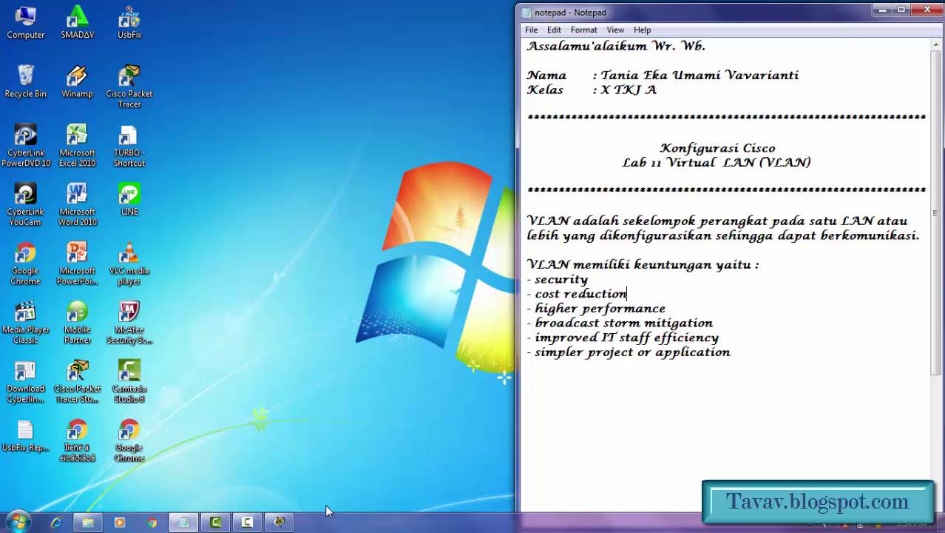
click(281, 522)
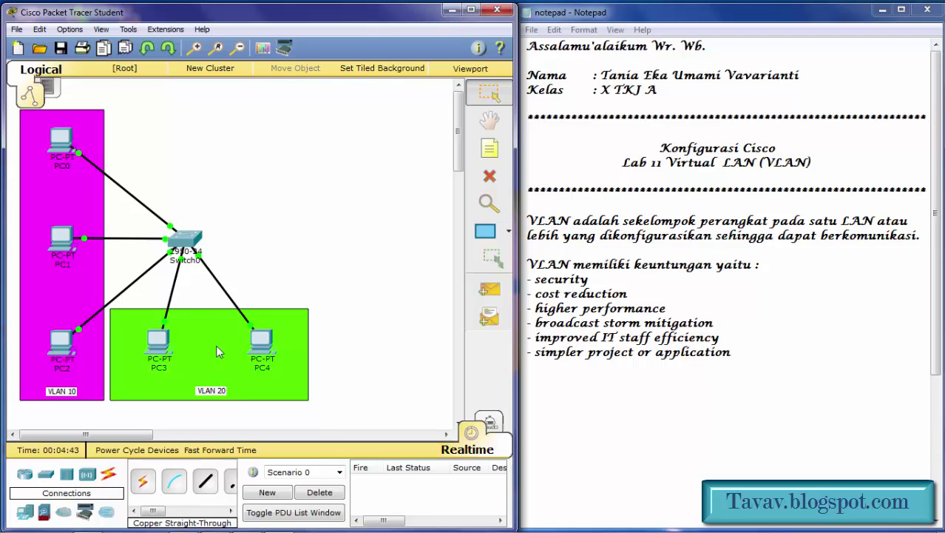
mouse_move(185, 236)
mouse_move(63, 138)
click(70, 29)
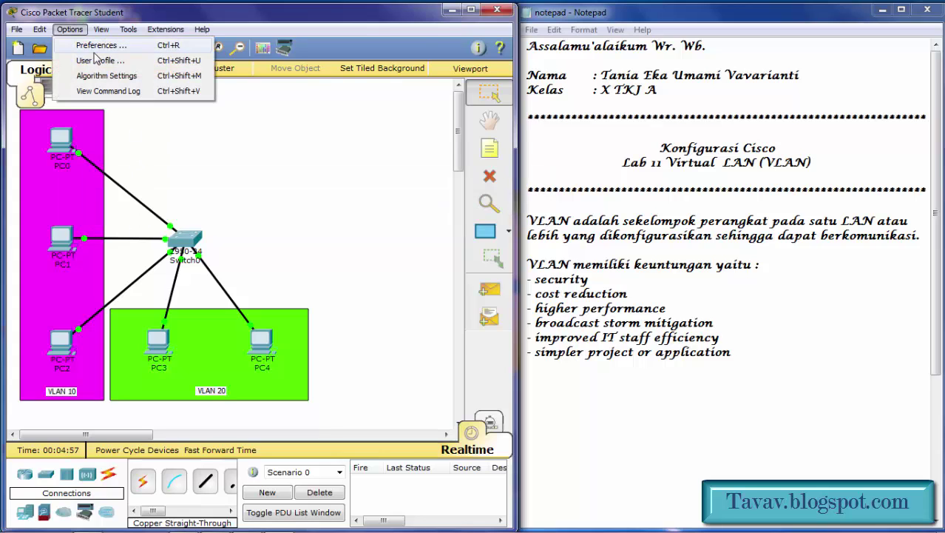
click(100, 46)
click(118, 173)
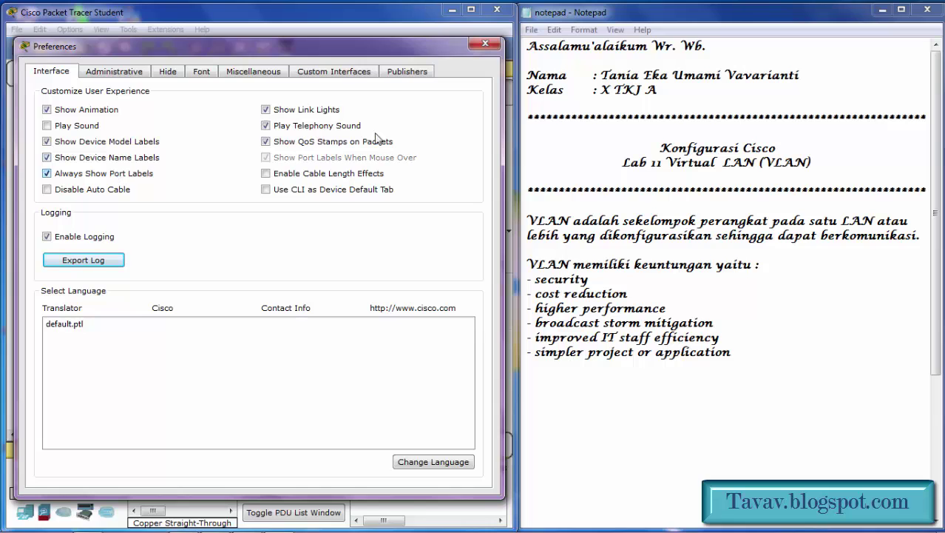
click(485, 44)
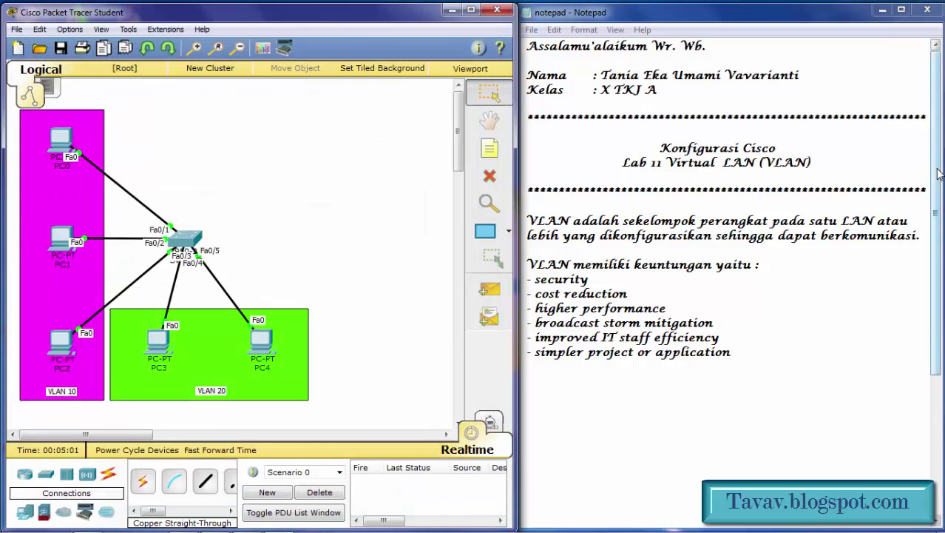
Review the IP addresses and subnet masks planned for VLAN 10, VLAN 20 and their PCs in the notes
drag(938, 173, 937, 313)
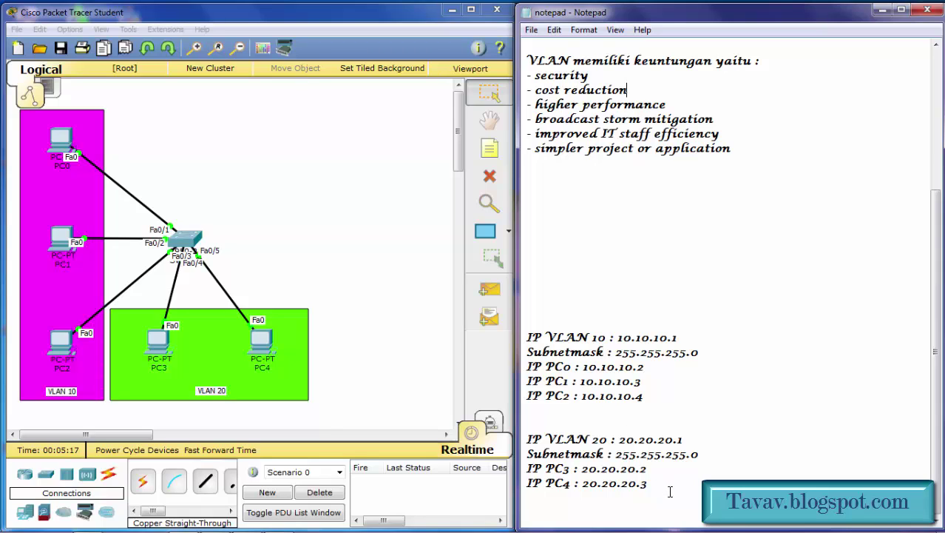
drag(666, 488, 536, 325)
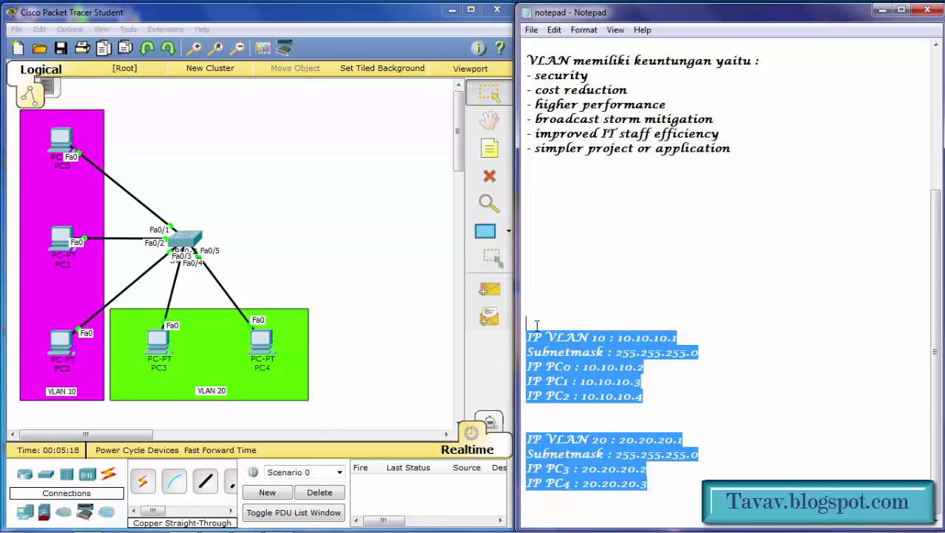
click(573, 271)
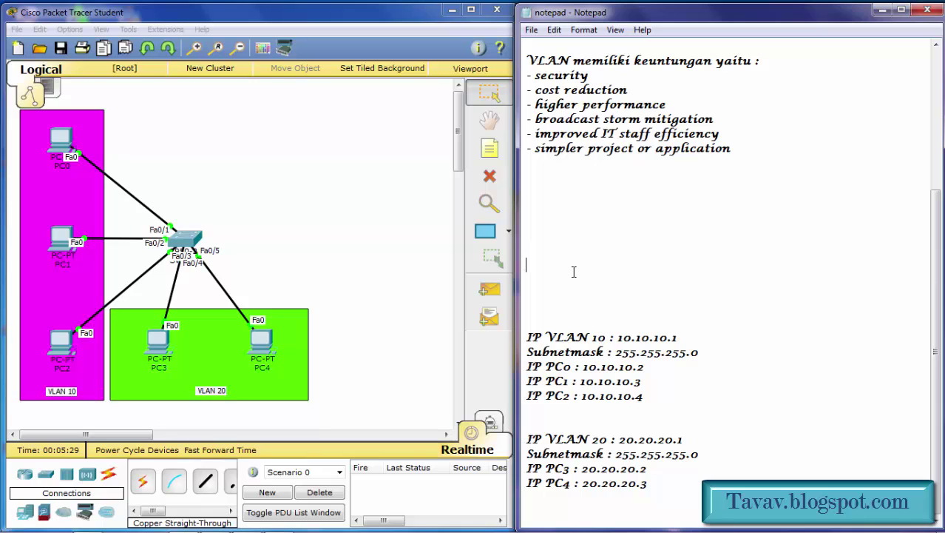
Open the command line of Switch0 and enter privileged mode with the enable command
click(199, 240)
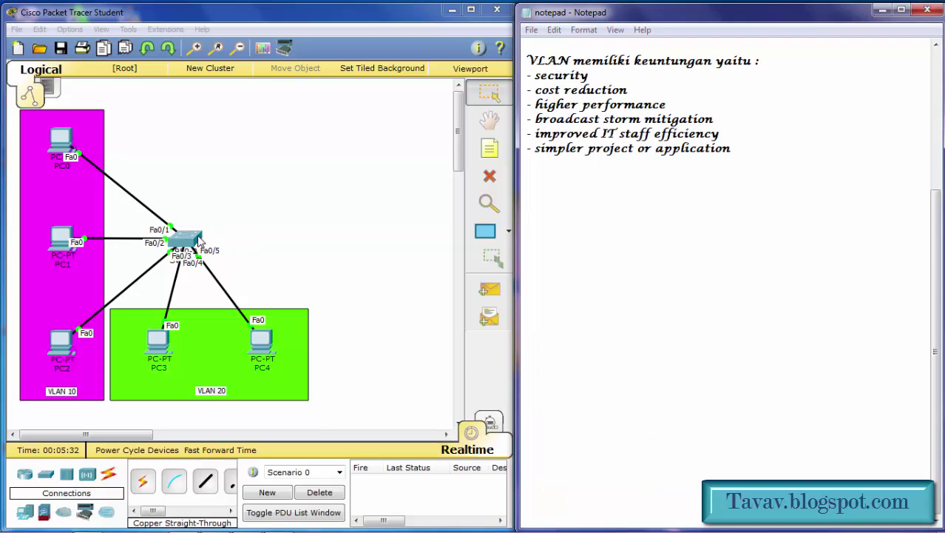
click(372, 110)
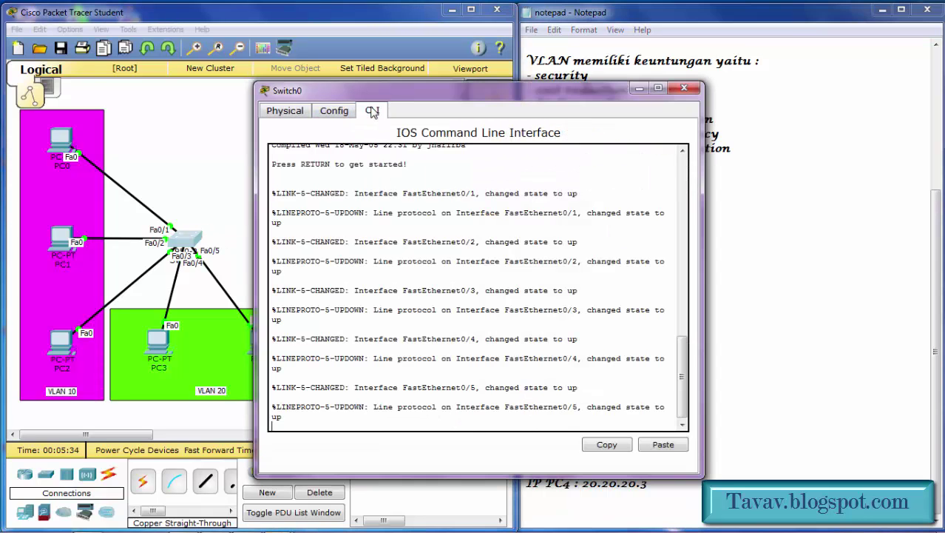
key(Return)
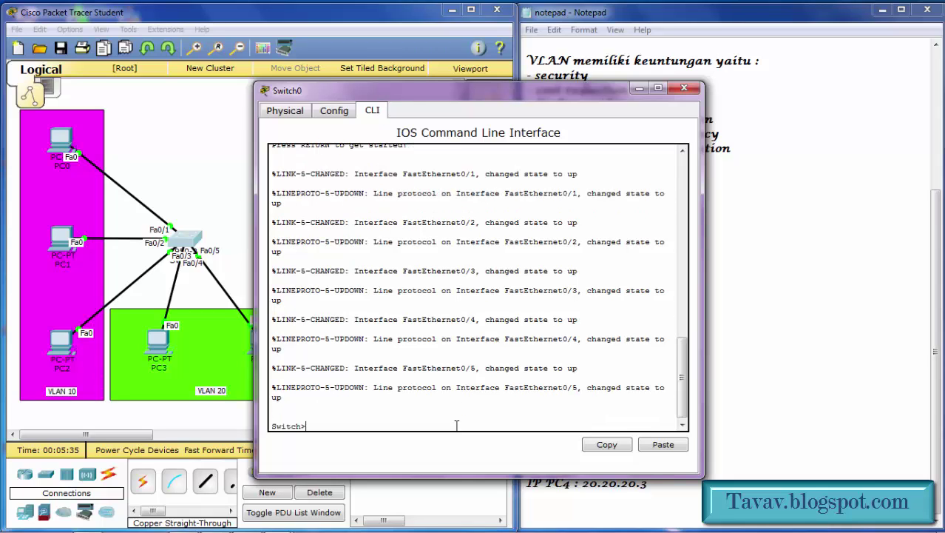
text(ena)
key(Tab)
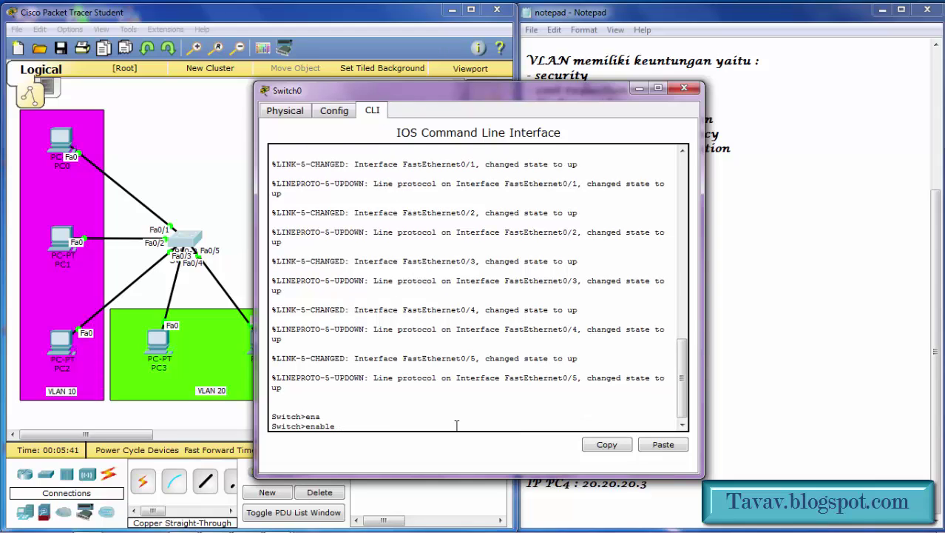
key(Return)
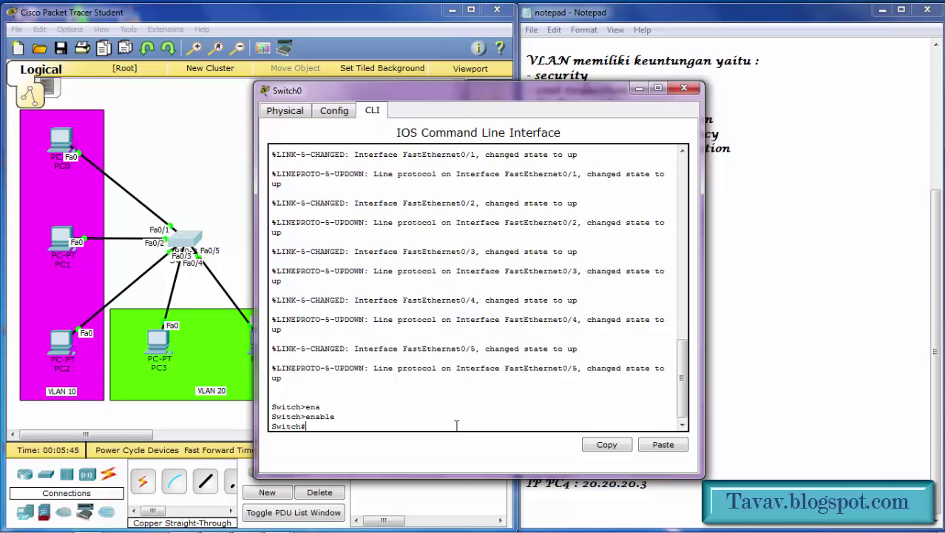
Enter the switch's VLAN database and create VLAN 10, named with the author's first name
text(vlan database)
key(Return)
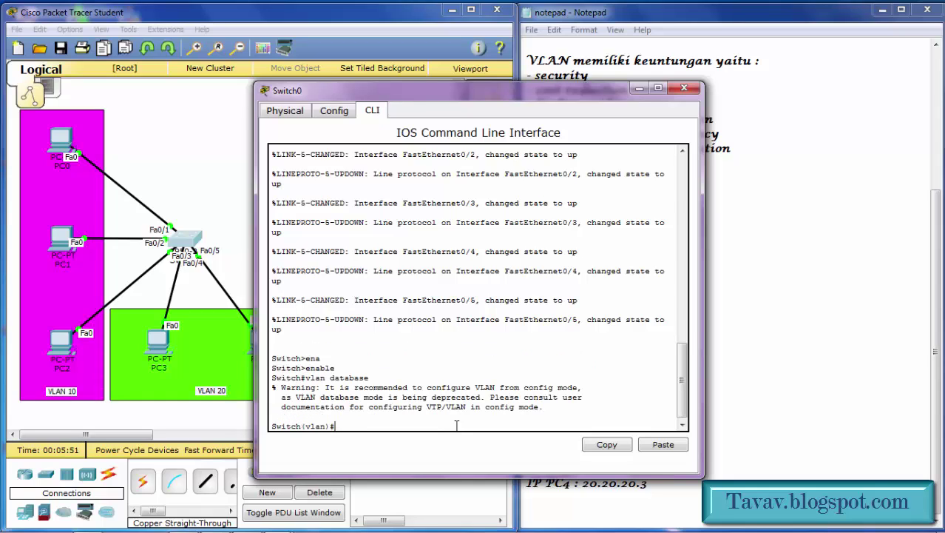
text(vlan)
text(10 name Tania)
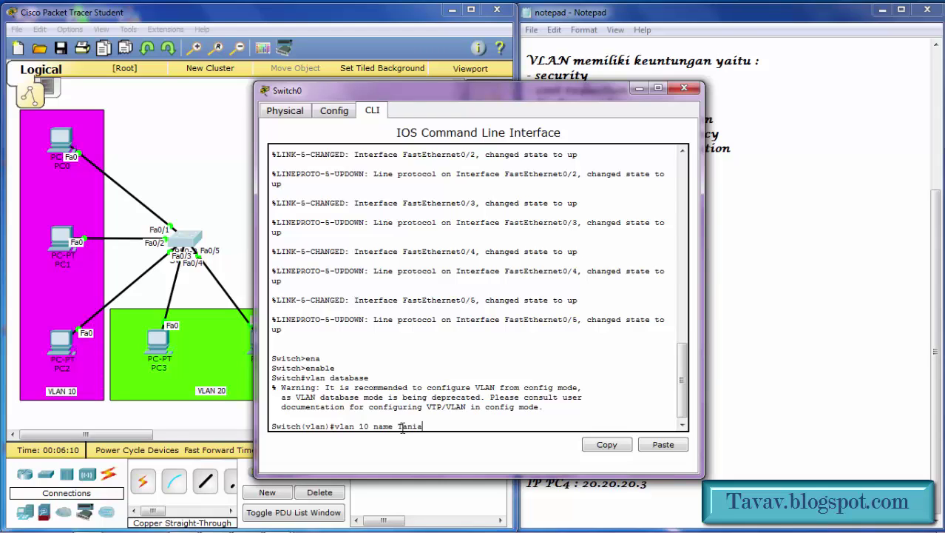
key(Return)
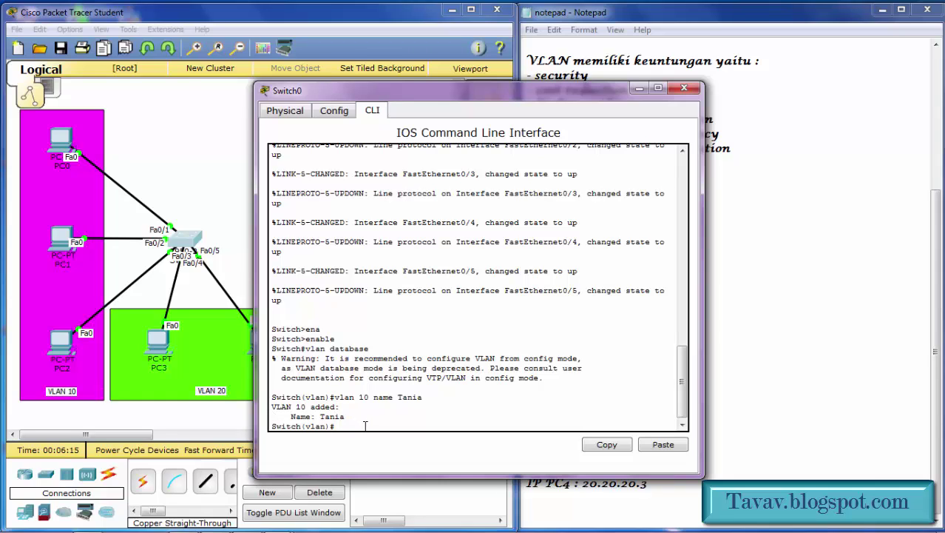
Create VLAN 20, named with the author's second name, and exit the VLAN database
text(vlan 20 name Eka)
key(Return)
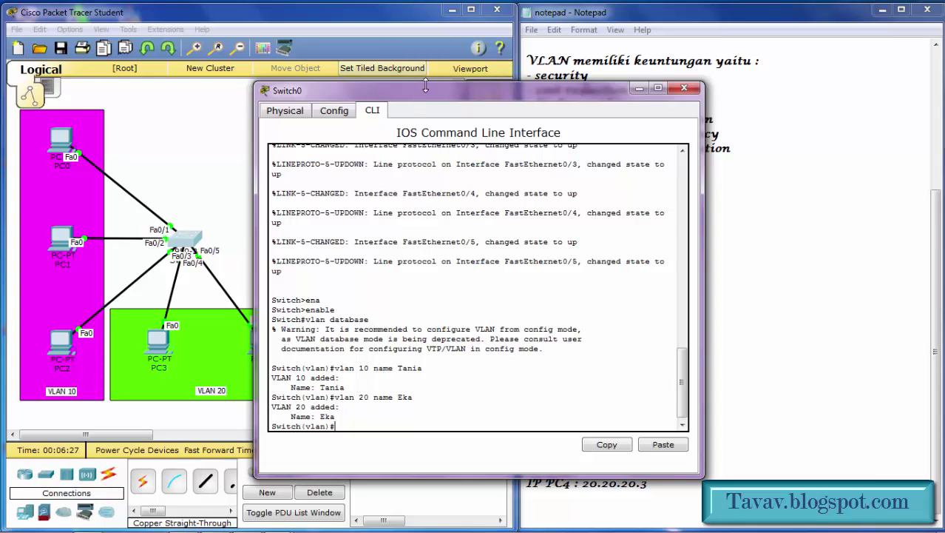
drag(426, 86, 236, 19)
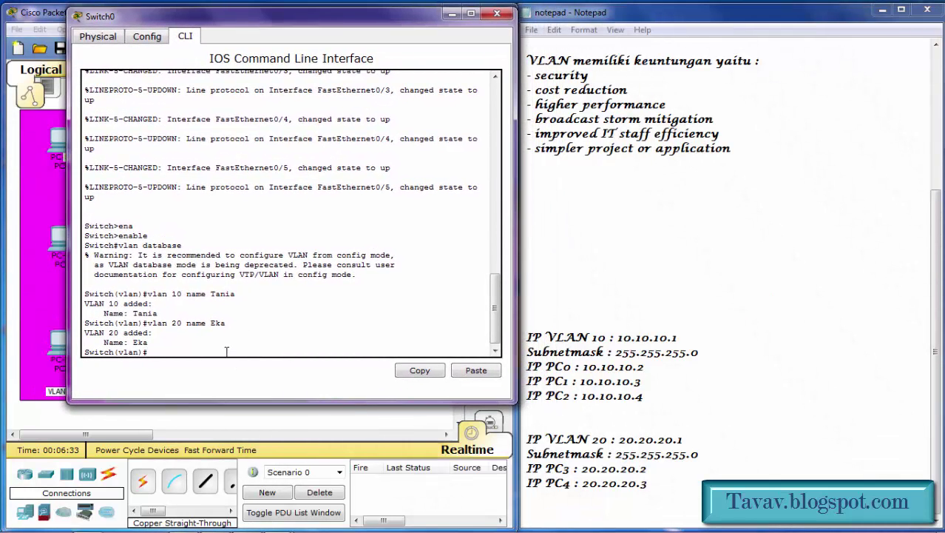
text(ex)
key(Return)
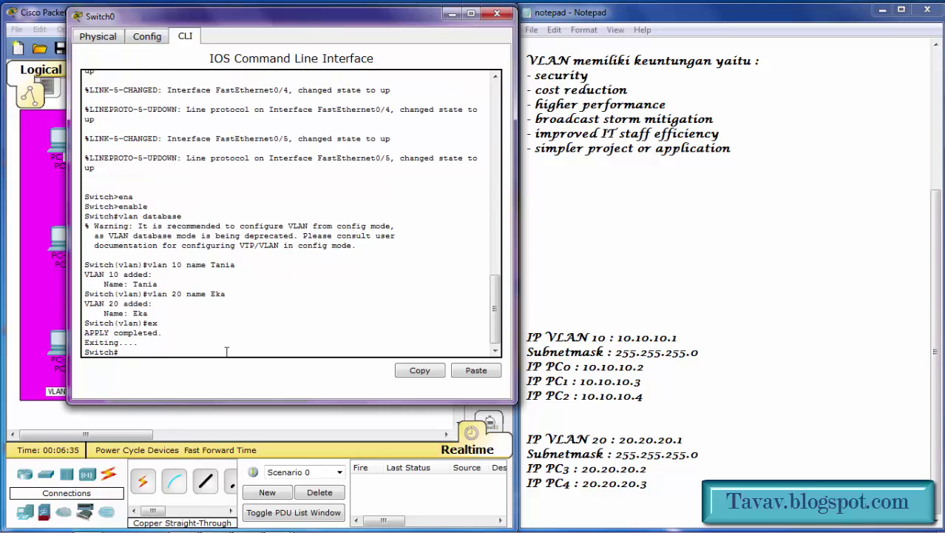
Enter global configuration mode with conf t and open the configuration of interface vlan 10
text(conf t)
key(Return)
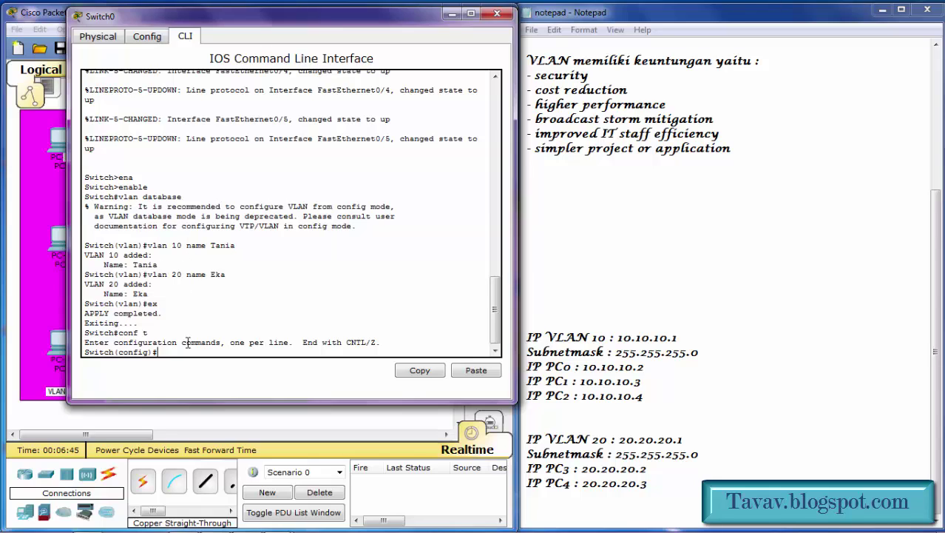
text(int)
key(Tab)
text(v)
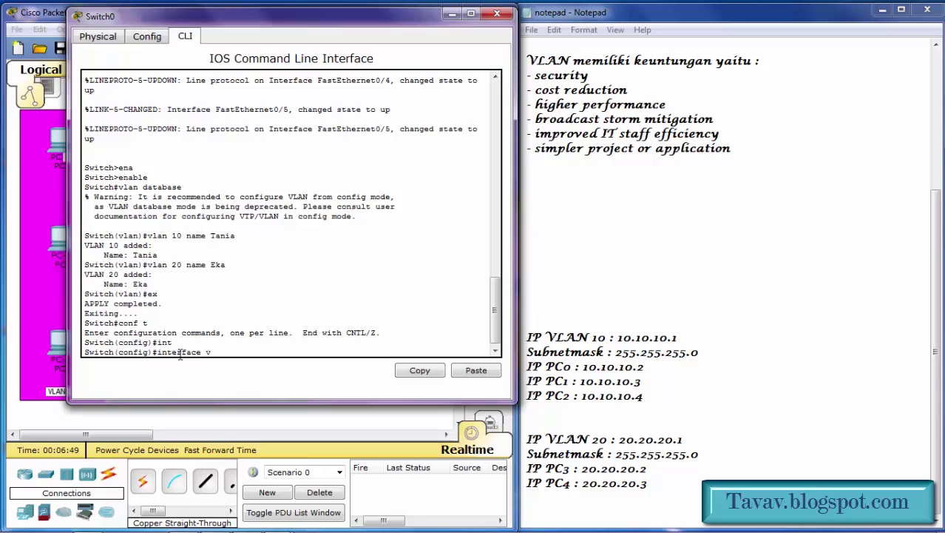
text(lsaan 10)
key(Return)
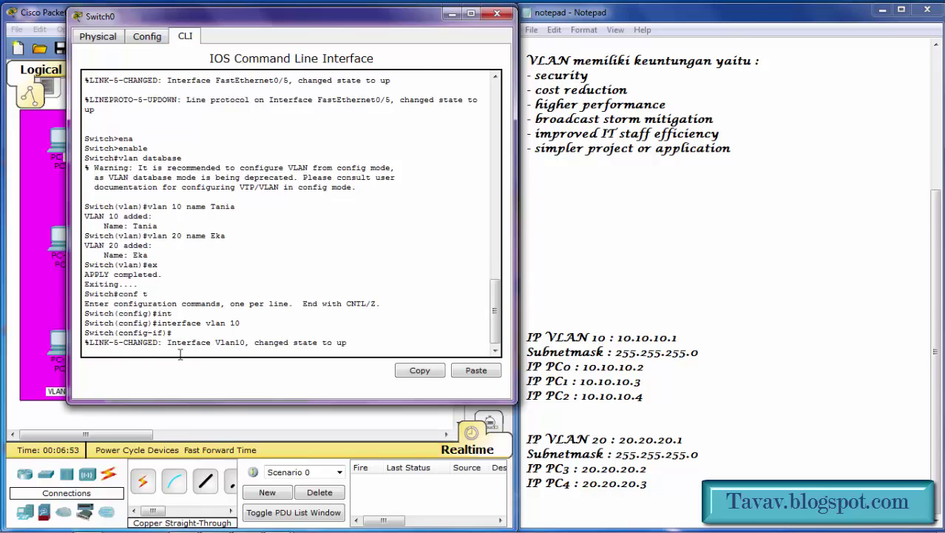
Start the ip address command for VLAN 10 and insert the address 10.10.10.1 copied from the notes
text(ip add)
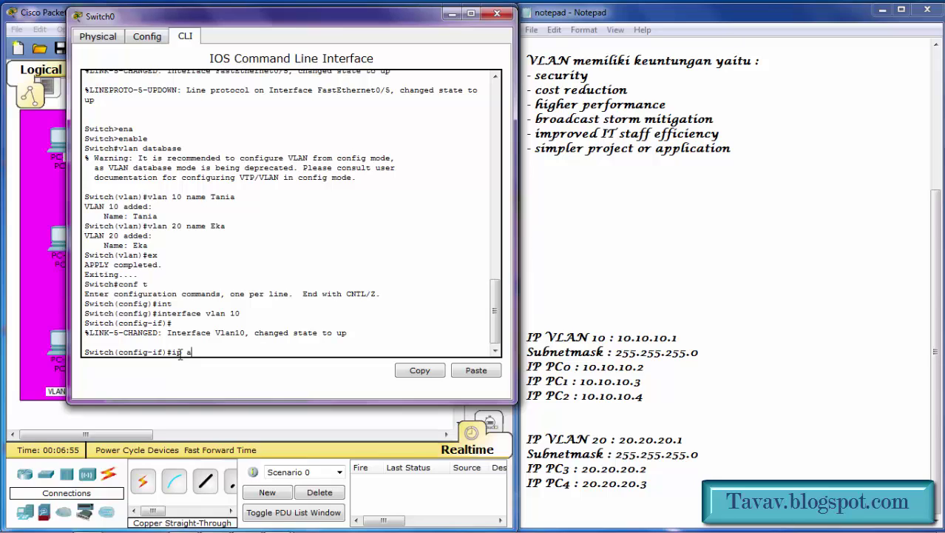
key(Tab)
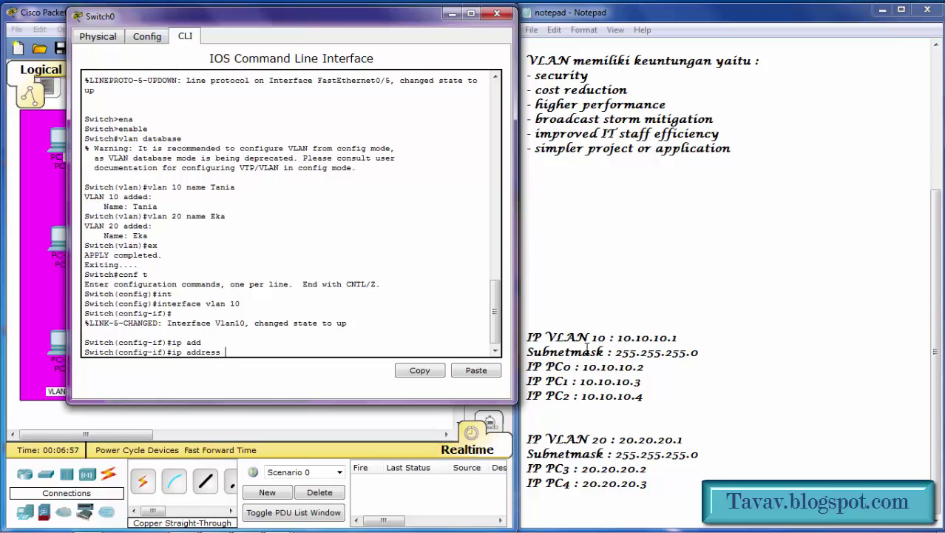
drag(618, 338, 691, 337)
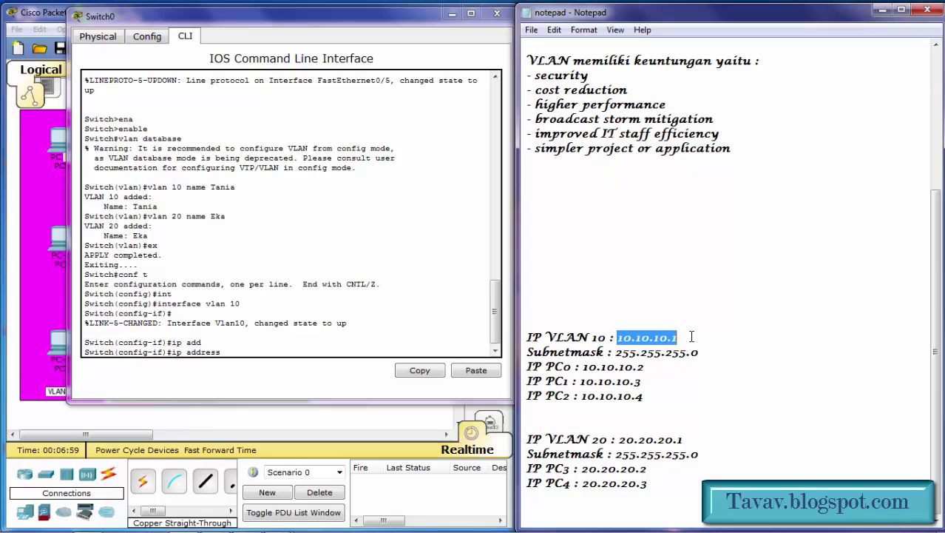
right_click(663, 335)
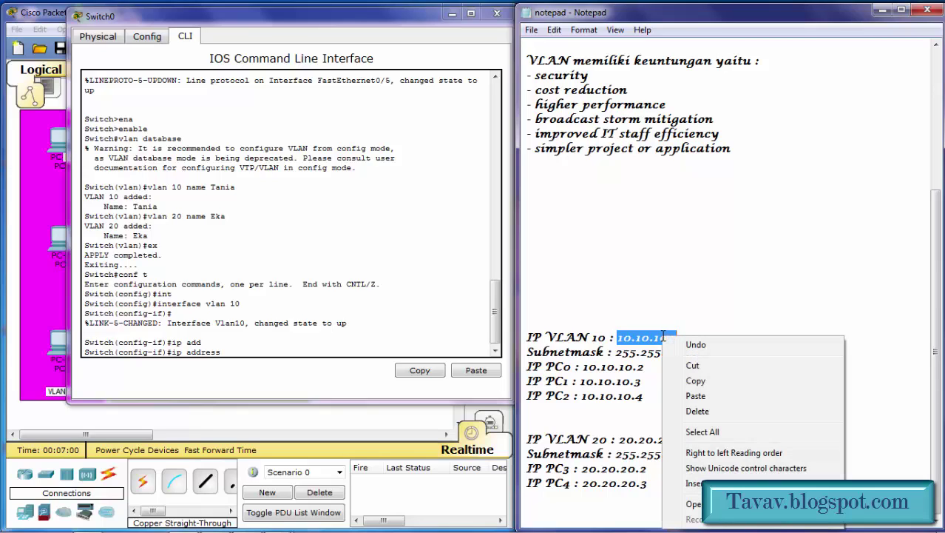
click(695, 380)
click(315, 347)
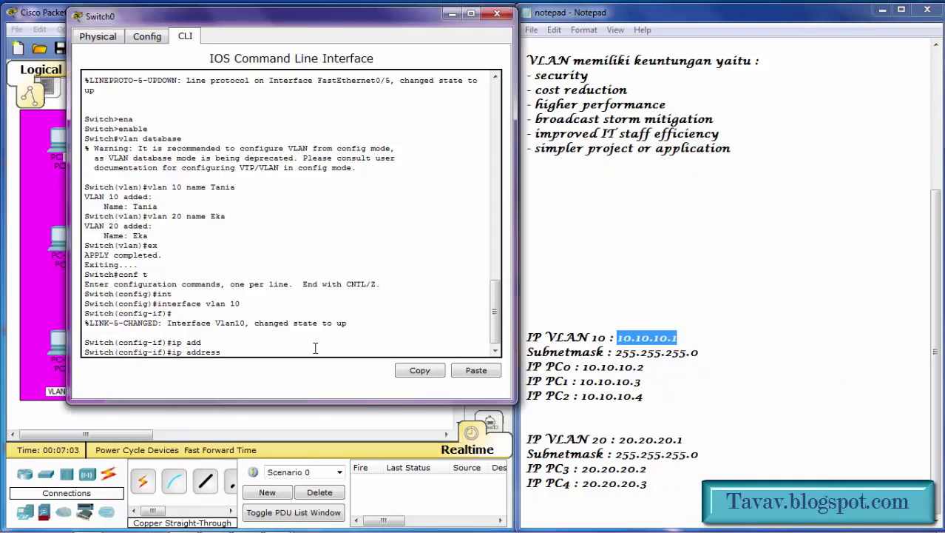
right_click(314, 343)
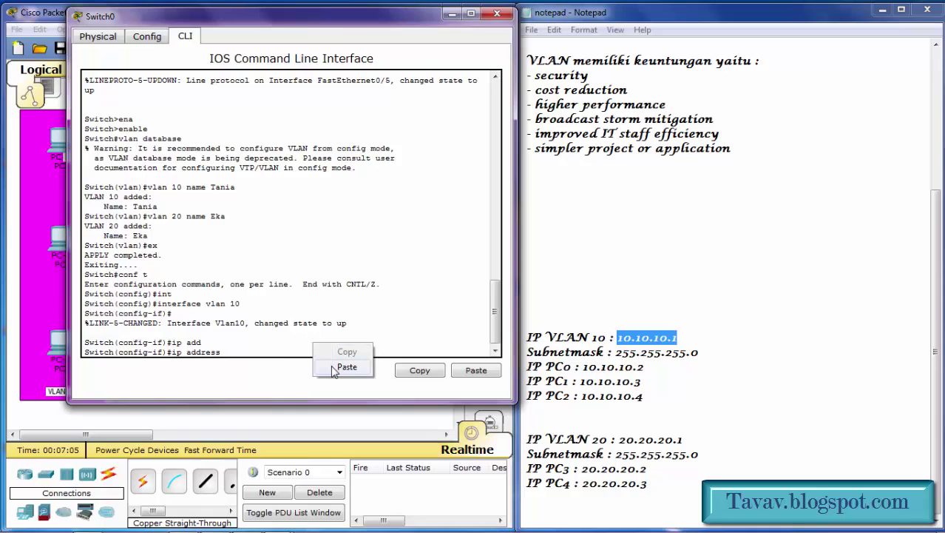
click(330, 365)
Complete VLAN 10's ip address command with the subnet mask 255.255.255.0 copied from the notes and run it
drag(616, 354, 691, 355)
right_click(691, 356)
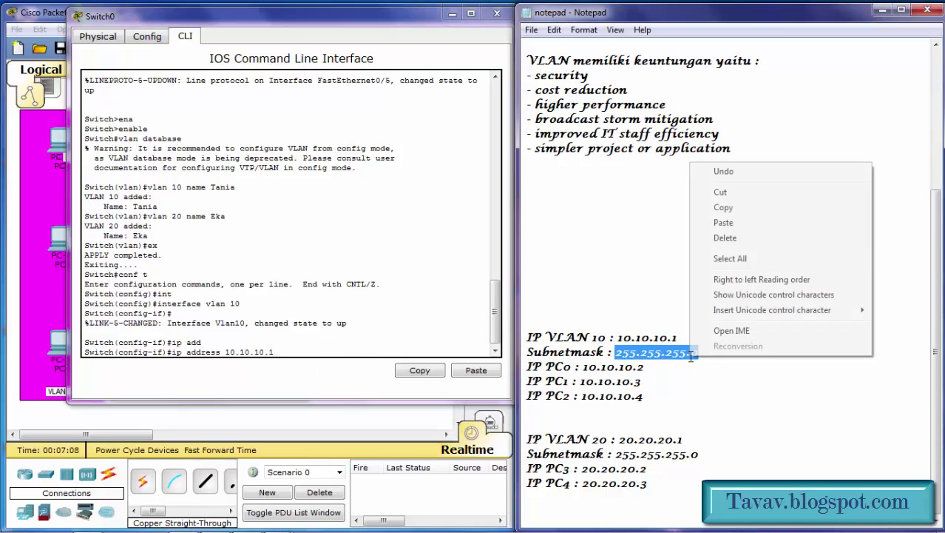
click(722, 207)
click(350, 350)
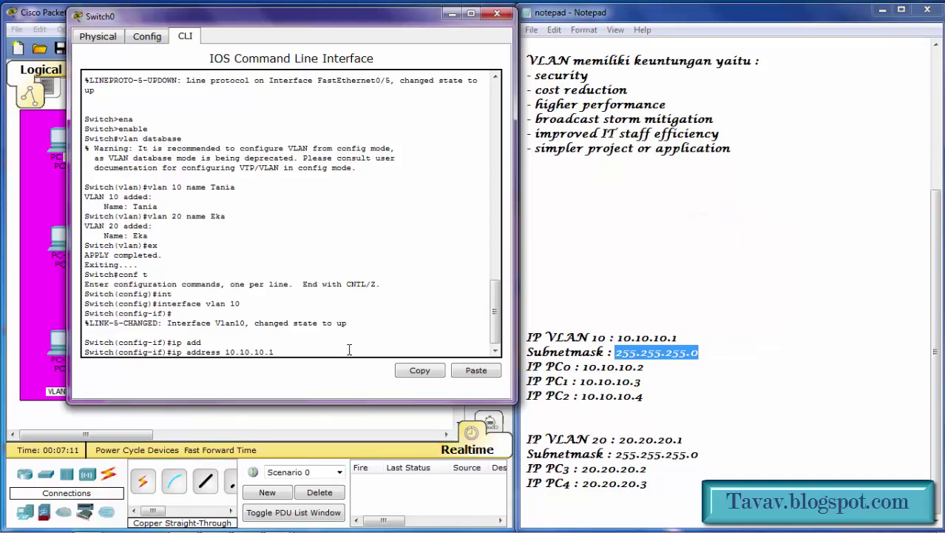
right_click(349, 350)
click(379, 373)
key(Return)
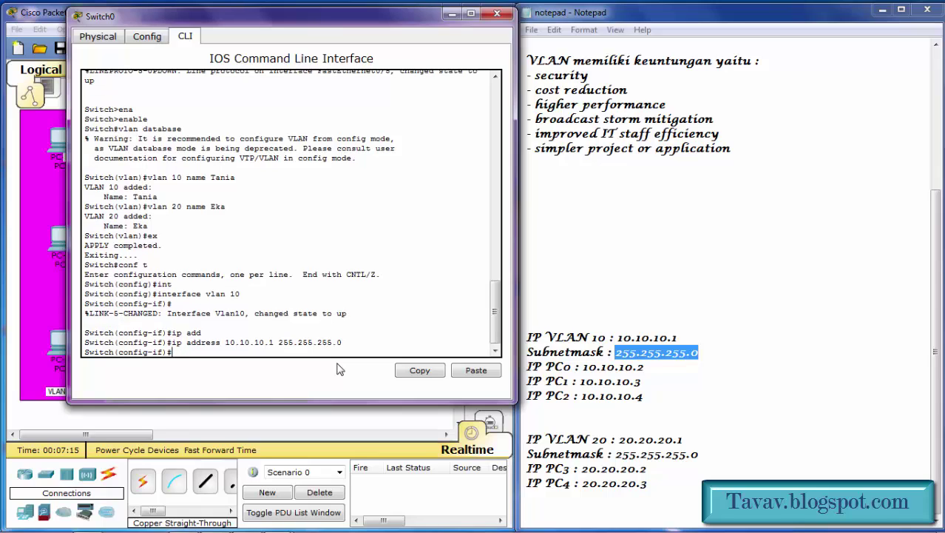
Enable the VLAN 10 interface with no shutdown and exit to global configuration mode
text(no sh)
key(Tab)
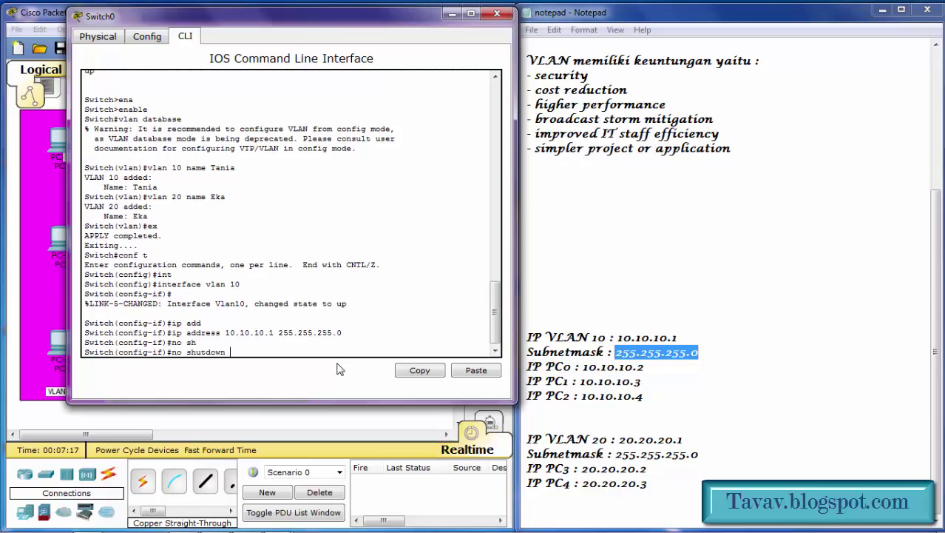
key(Return)
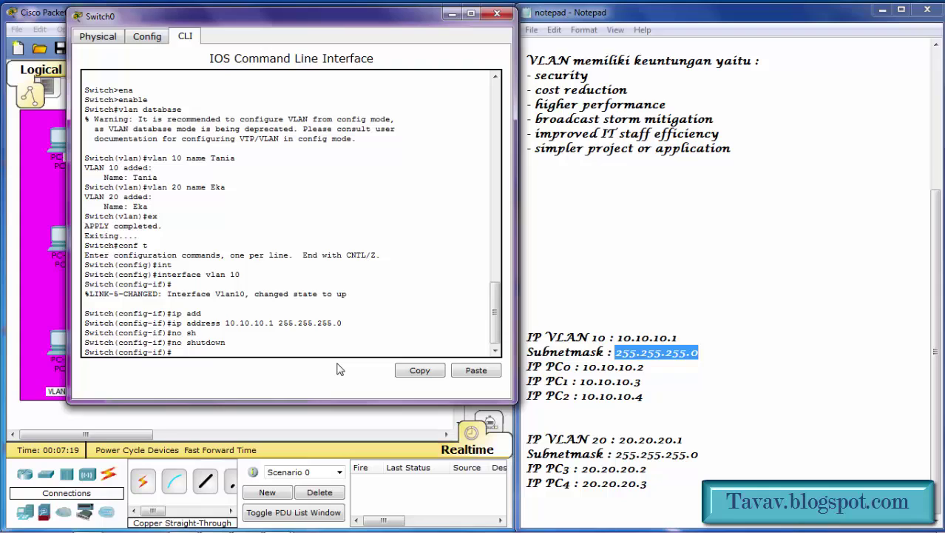
text(ex)
key(Return)
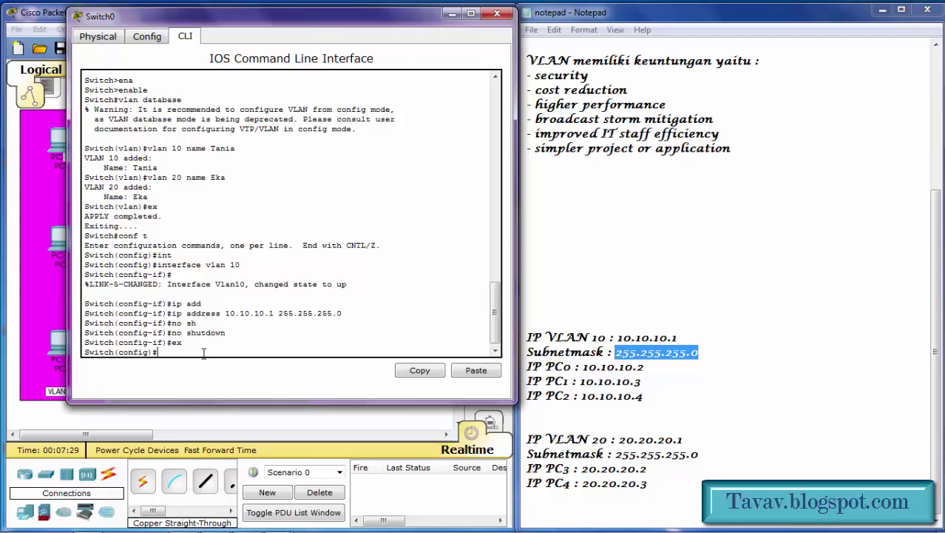
Open the configuration of interface vlan 20 from global configuration mode
text(int)
key(Tab)
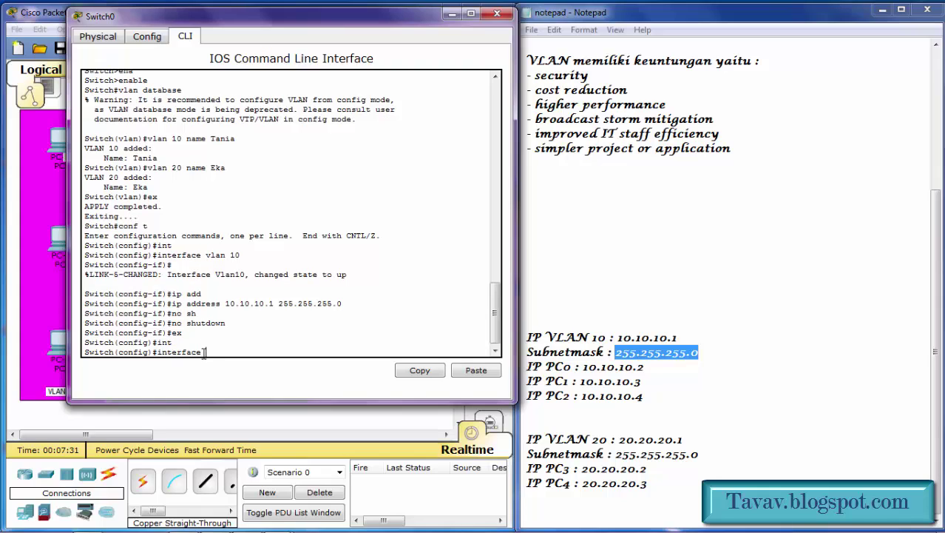
text(vlan 20)
key(Return)
key(Return)
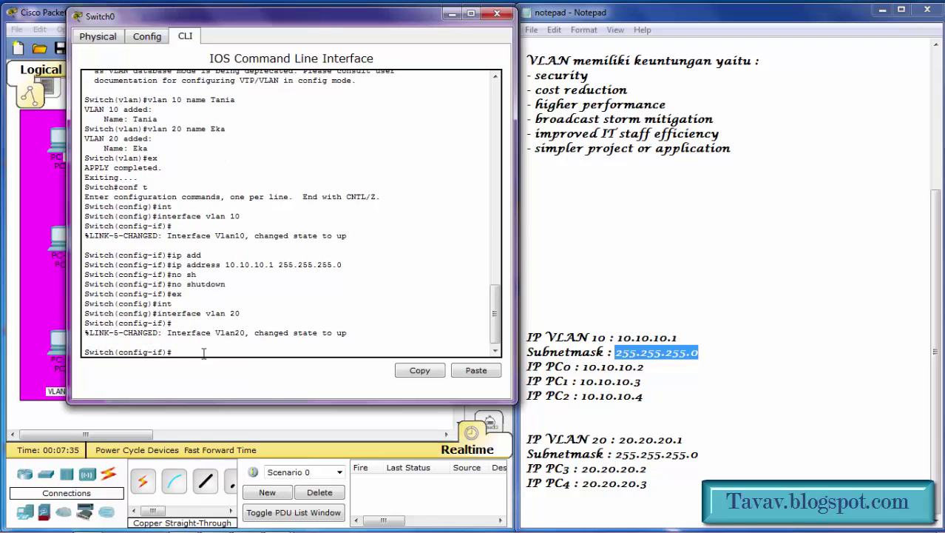
Start the ip address command for VLAN 20 and insert the address 20.20.20.1 copied from the notes
text(ip add)
key(Tab)
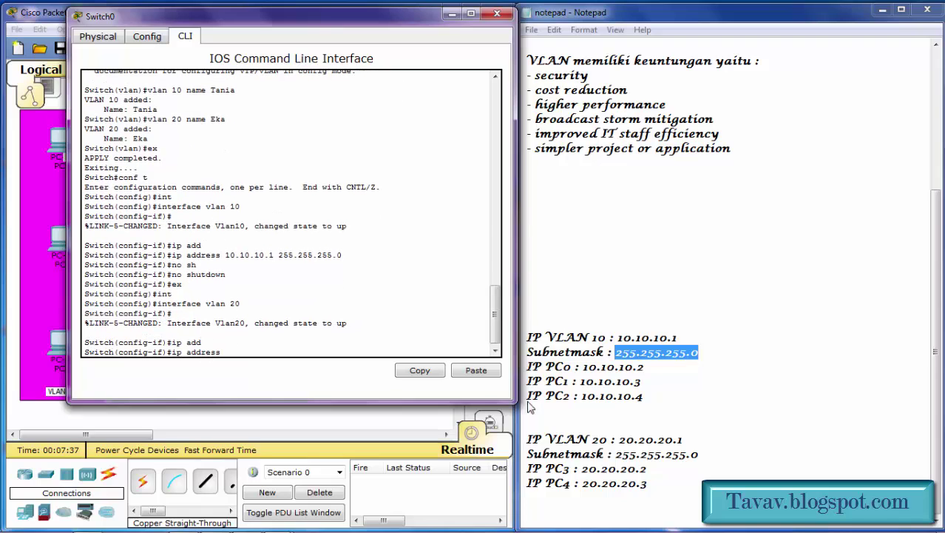
drag(618, 439, 693, 438)
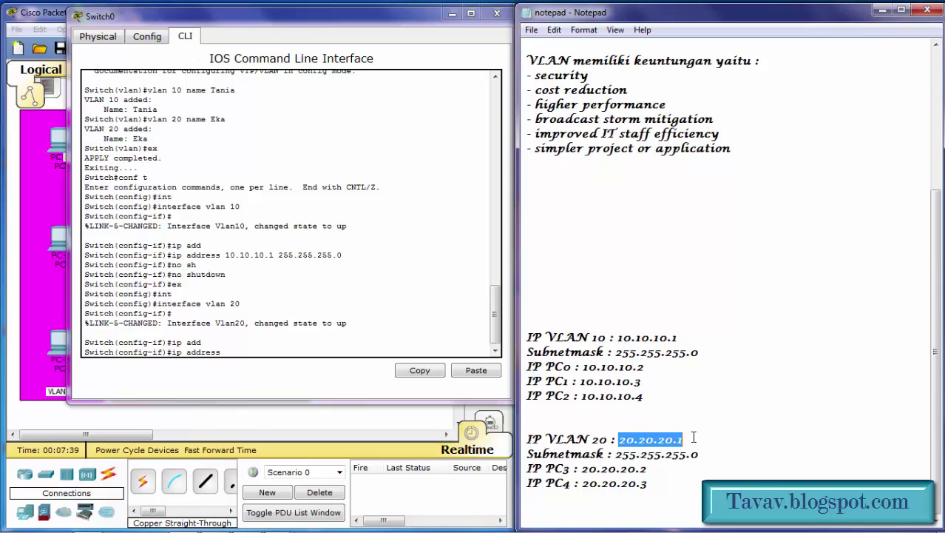
right_click(670, 441)
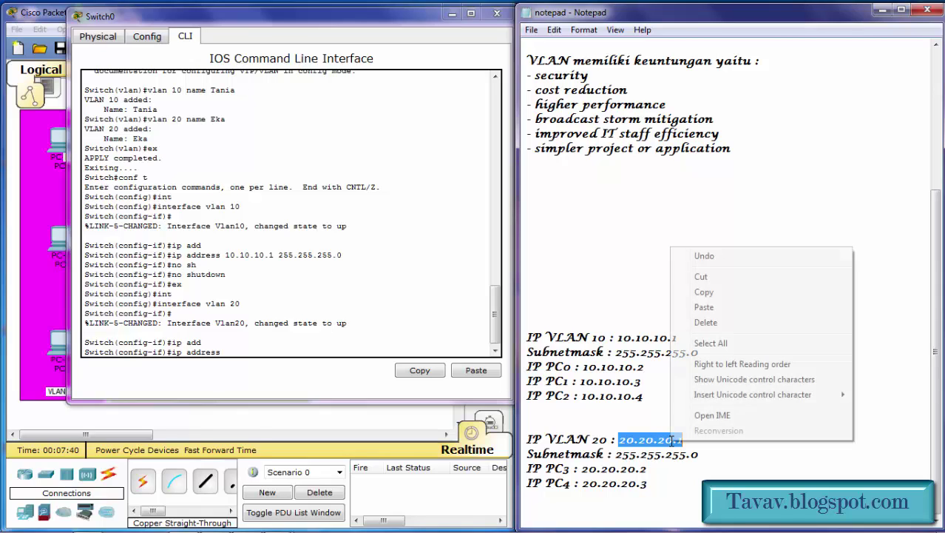
click(713, 294)
click(371, 349)
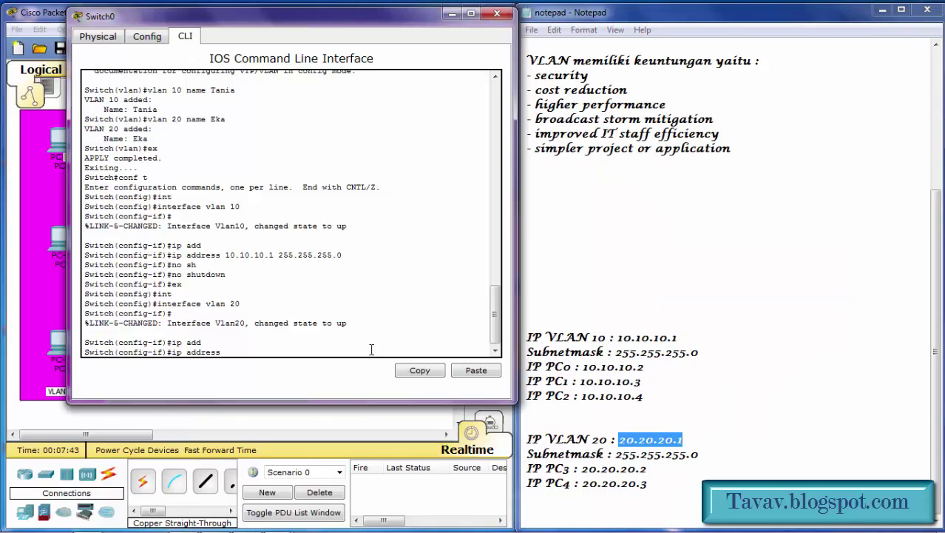
right_click(372, 351)
click(399, 372)
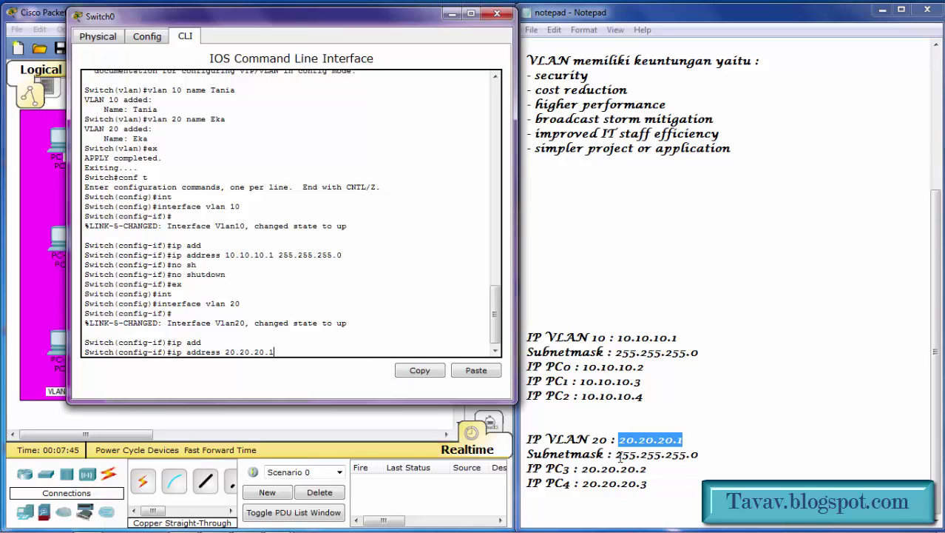
Complete VLAN 20's ip address command with the subnet mask 255.255.255.0 copied from the notes and run it
drag(616, 453, 709, 455)
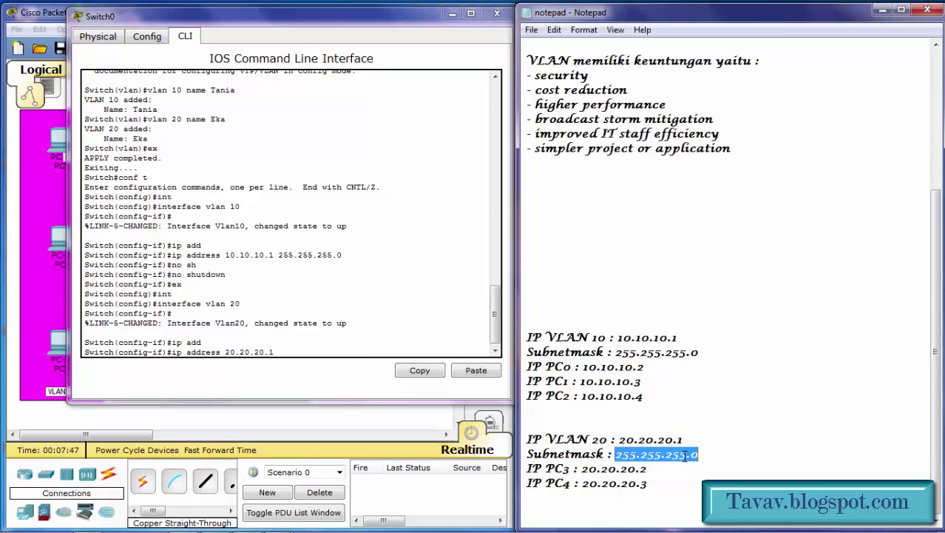
right_click(685, 456)
click(717, 307)
click(367, 348)
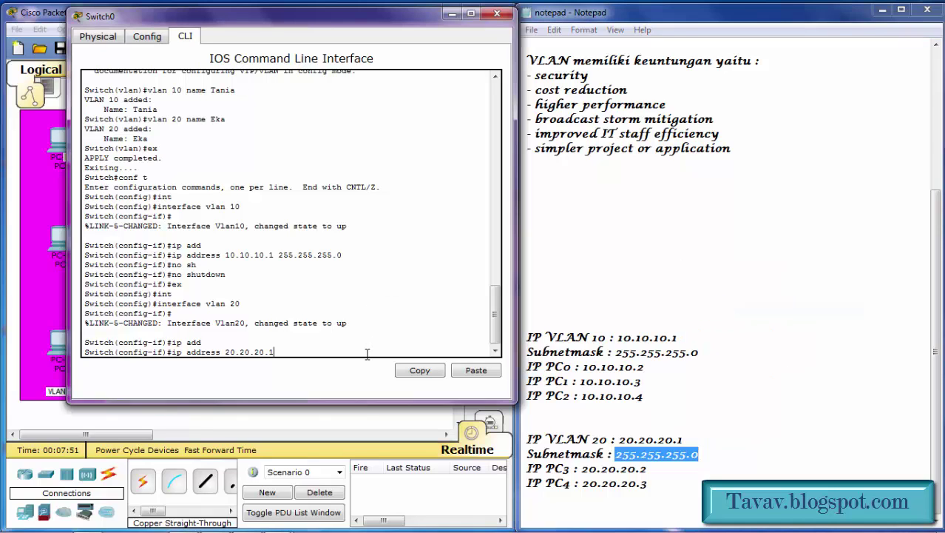
right_click(367, 353)
click(383, 376)
key(Return)
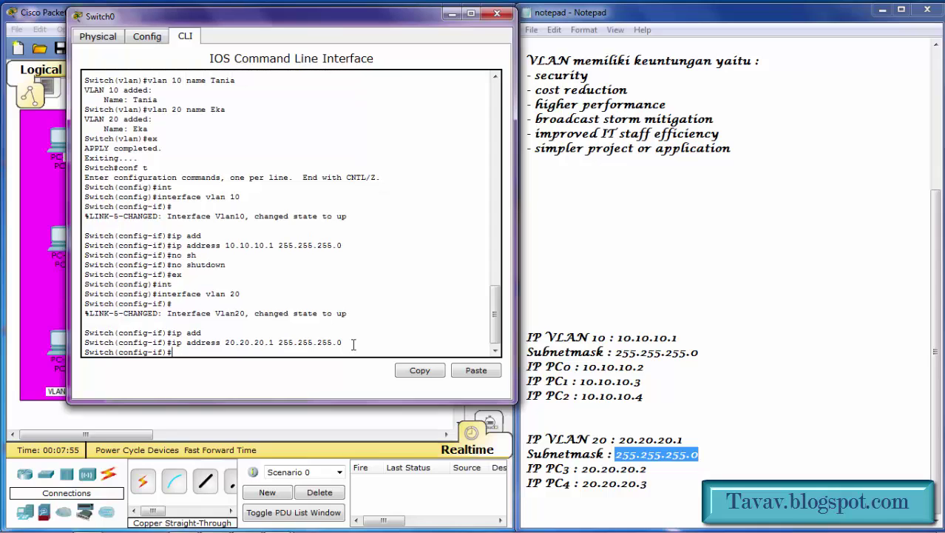
Enable the VLAN 20 interface with no shutdown and exit to global configuration mode
text(no sh)
key(Tab)
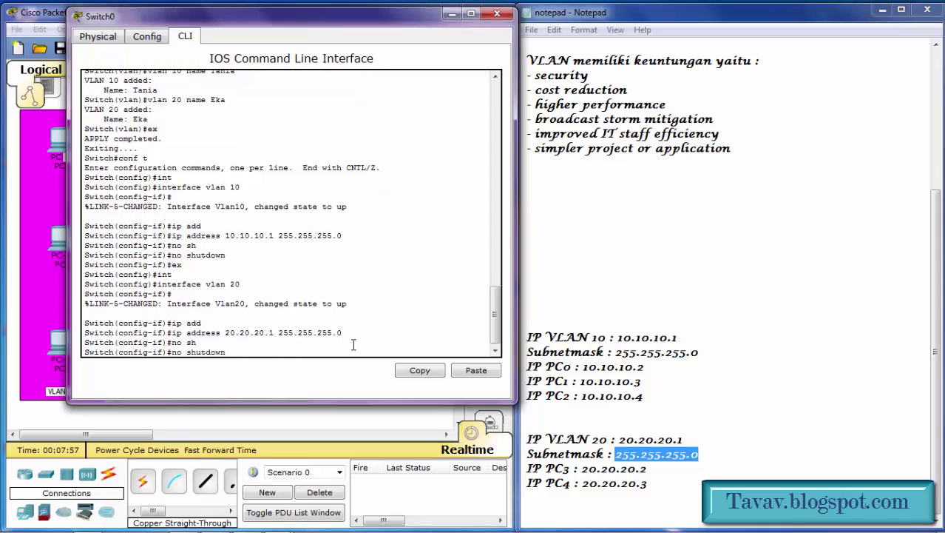
key(Return)
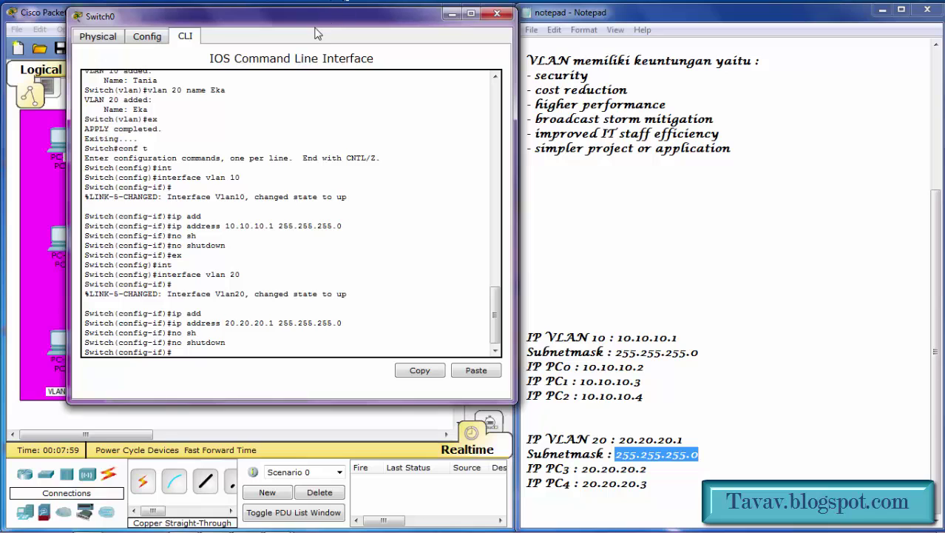
text(ex)
key(Return)
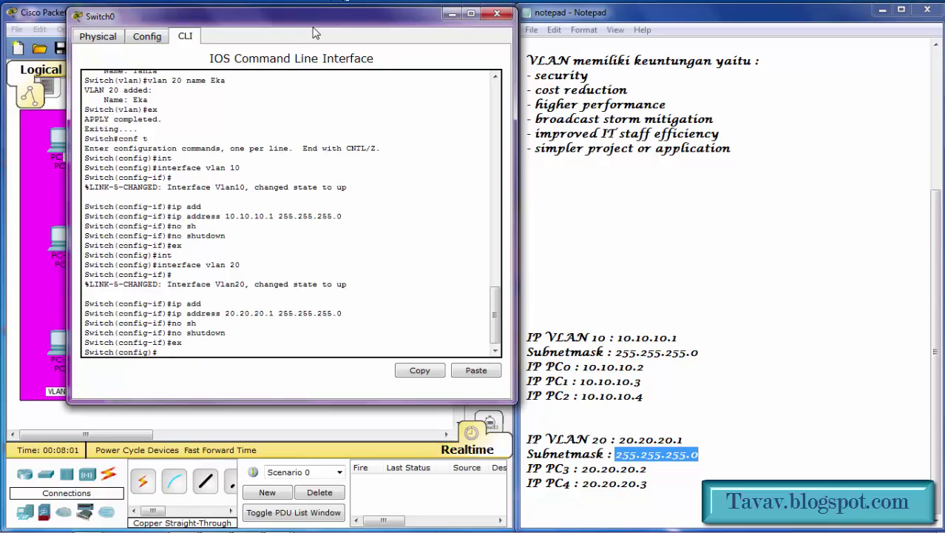
Move the switch window off the network topology and open the configuration of interface range fa0/1-3
drag(281, 18, 630, 23)
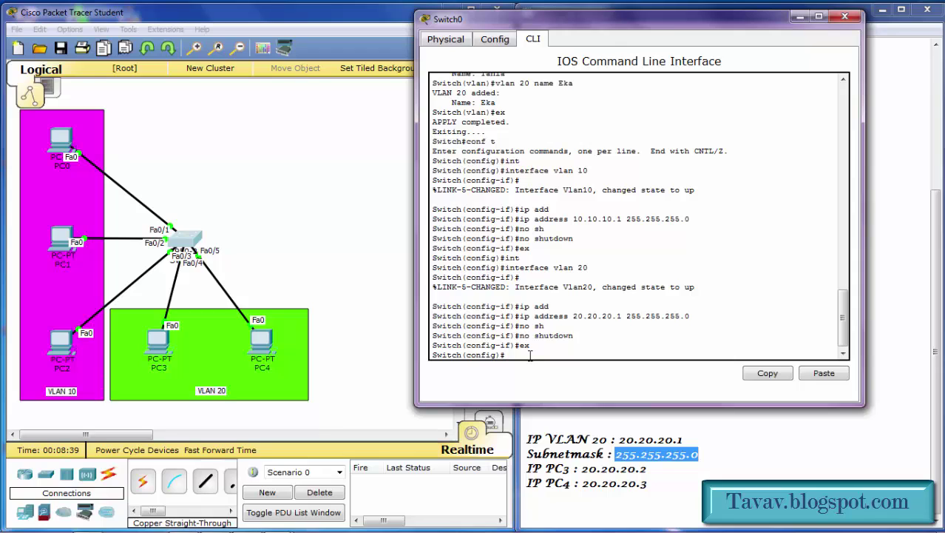
text(int)
key(Tab)
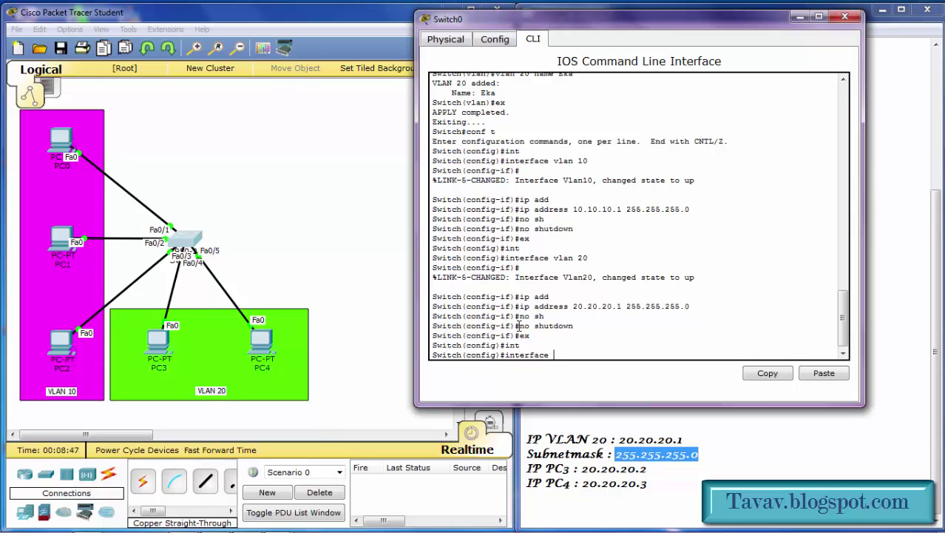
text(range )
text(fa0.)
text(/1-3)
key(Return)
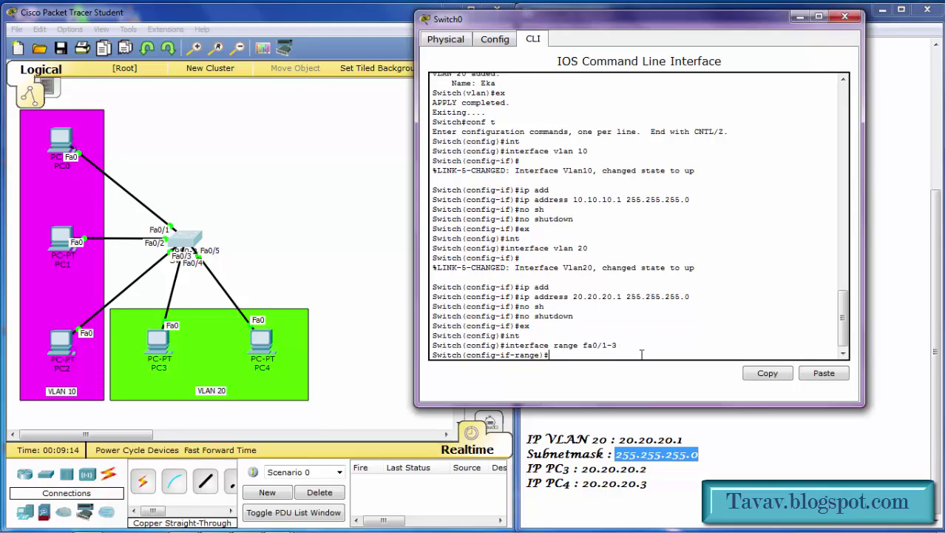
Set ports fa0/1-3 to access mode with the switchport mode access command
text(sw)
key(Tab)
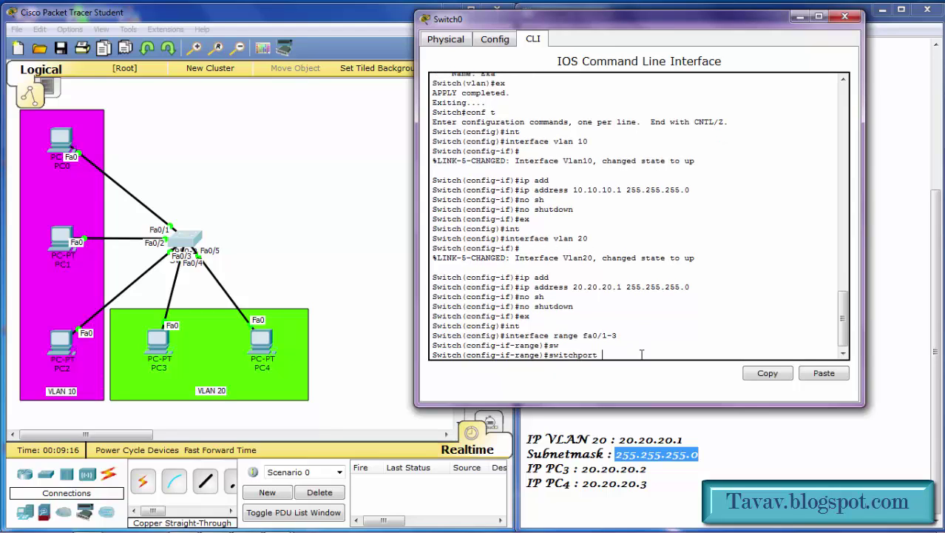
text(m)
key(Tab)
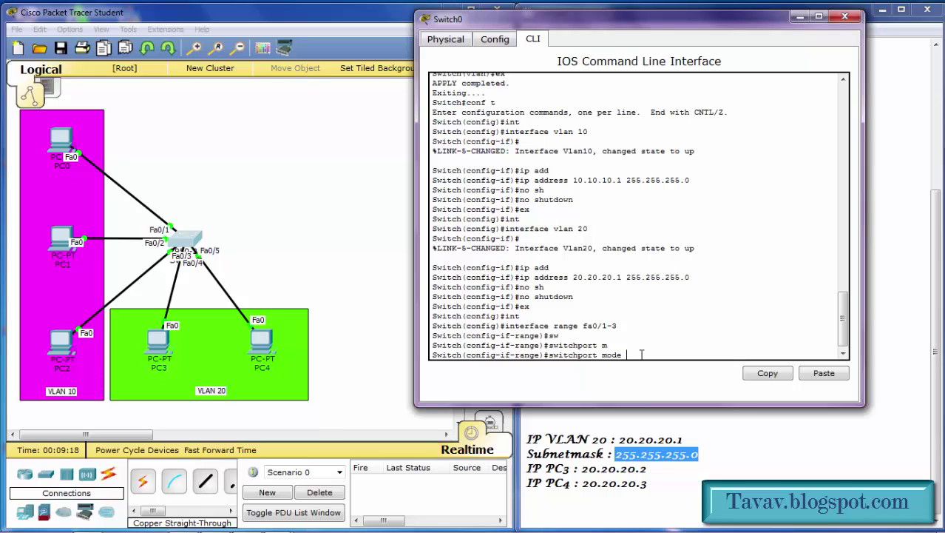
text(a)
key(Tab)
key(Return)
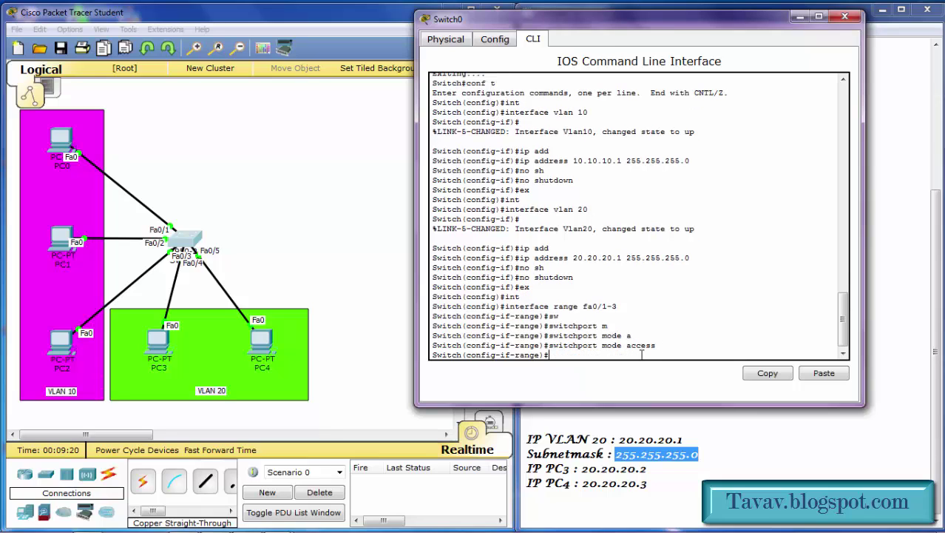
Assign ports fa0/1-3 to VLAN 10 with switchport access vlan 10 and exit the interface range configuration
text(sw)
key(Tab)
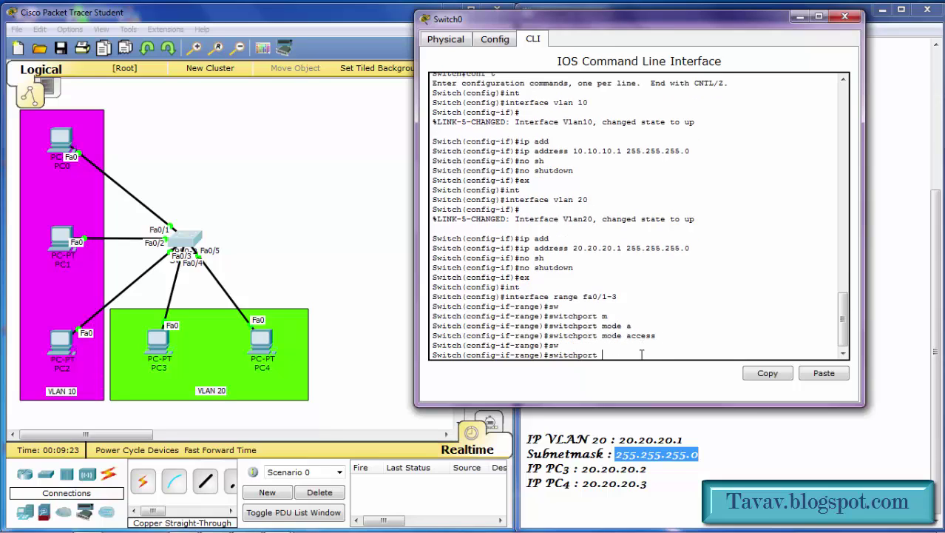
text(a)
key(Tab)
text(v)
key(Tab)
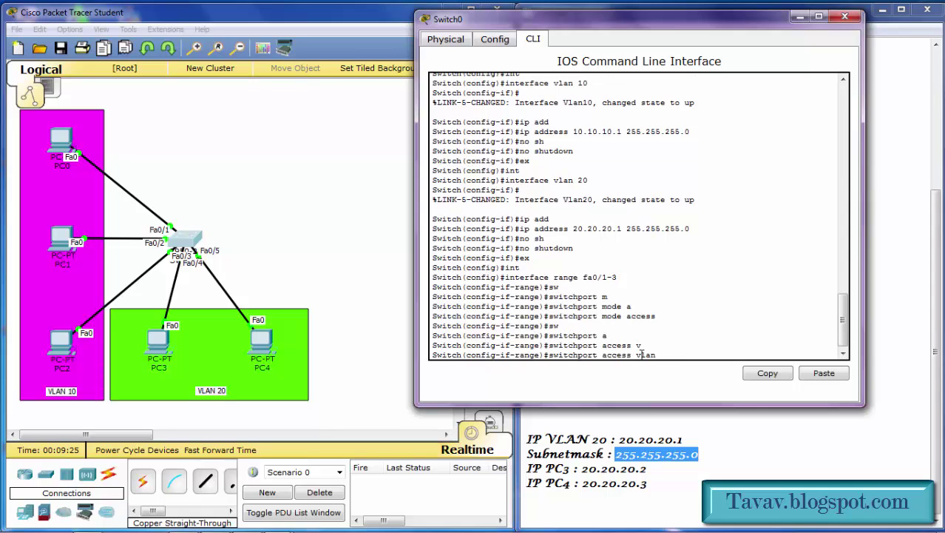
text(10)
key(Return)
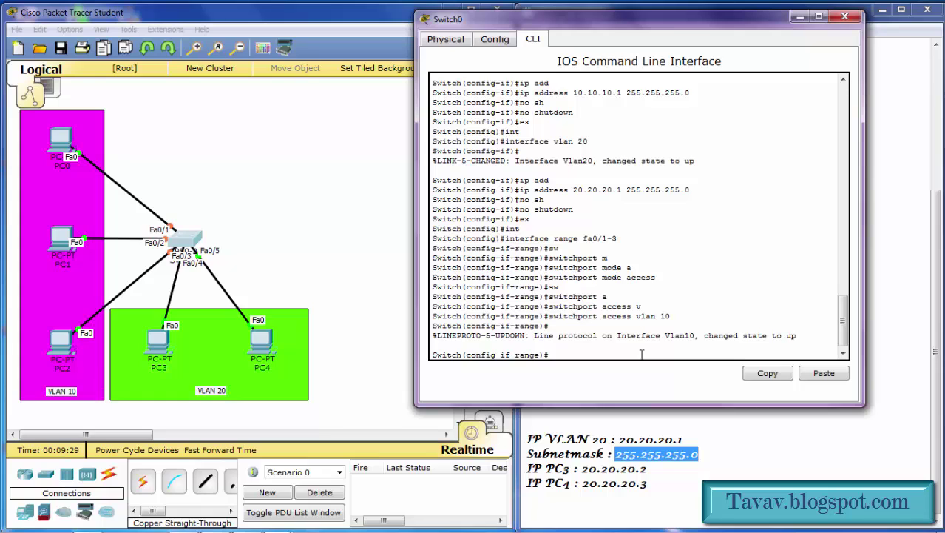
text(ex)
key(Return)
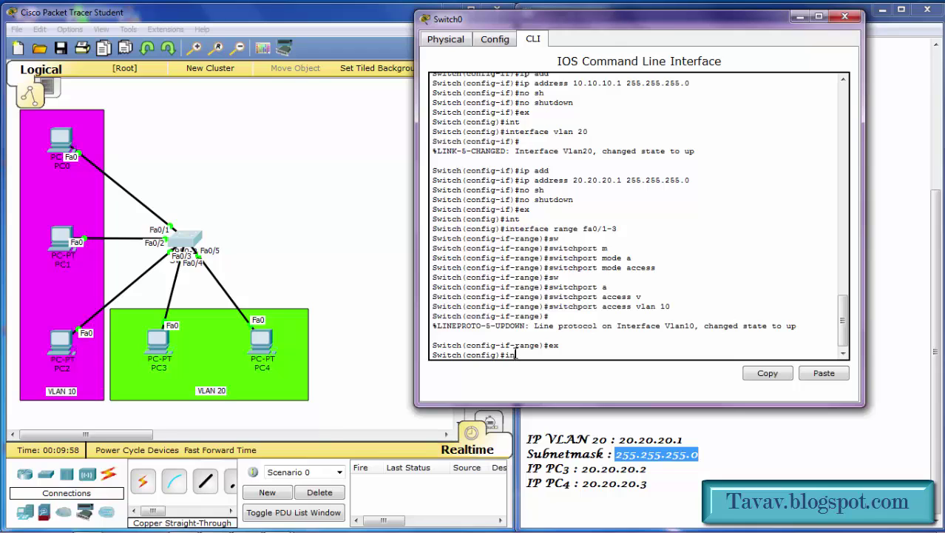
Open the configuration of interface range fa0/4-5 for the ports connected to PC3 and PC4
text(t)
key(Tab)
text(r)
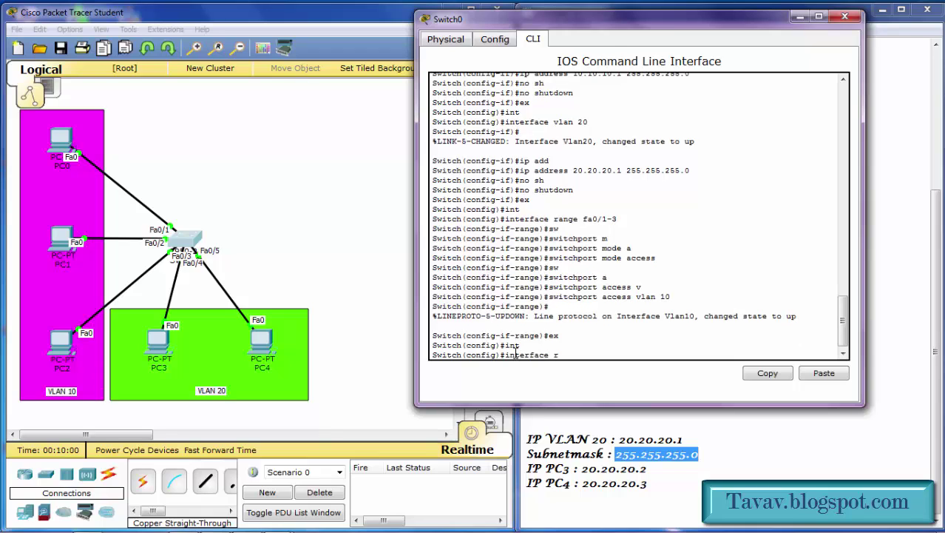
text(ang)
key(Tab)
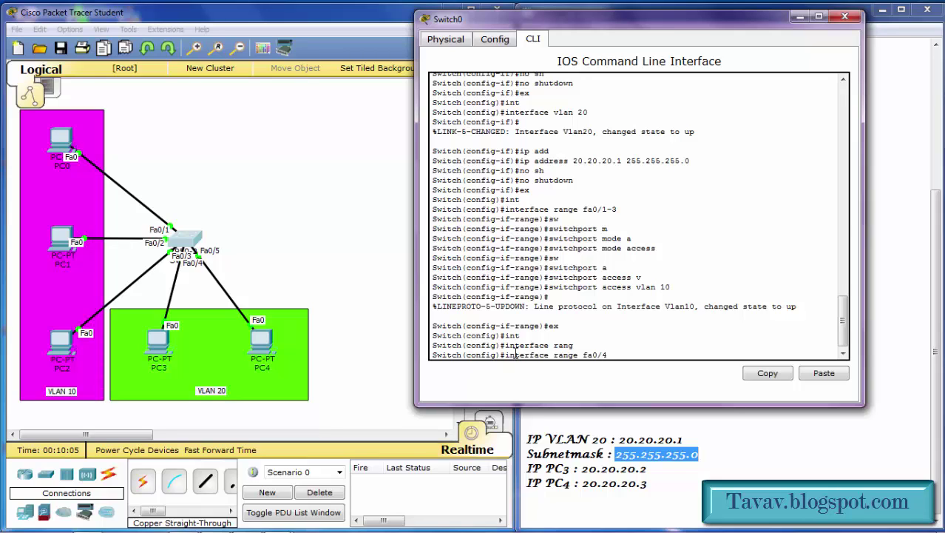
text(fa0/4-5)
key(Return)
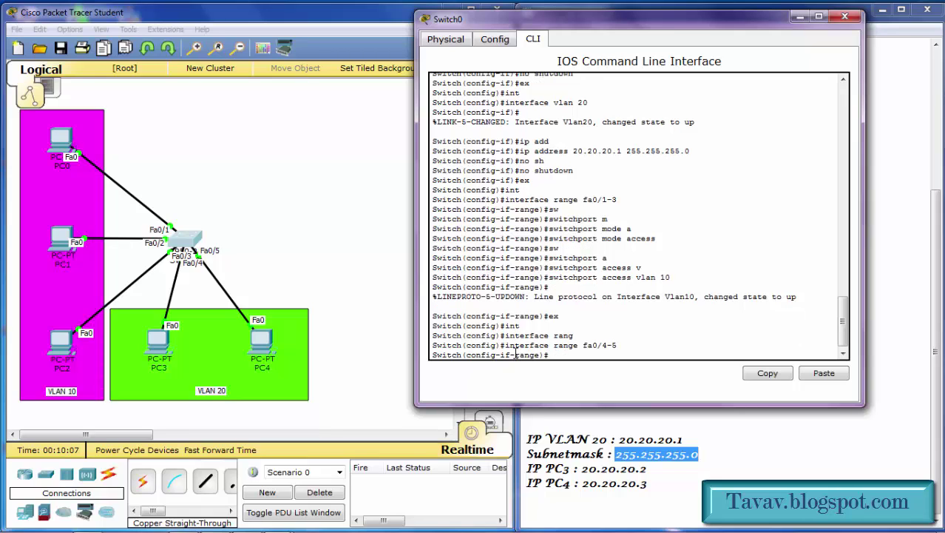
Set ports fa0/4-5 to access mode with the switchport mode access command
text(sw)
key(Tab)
text(m)
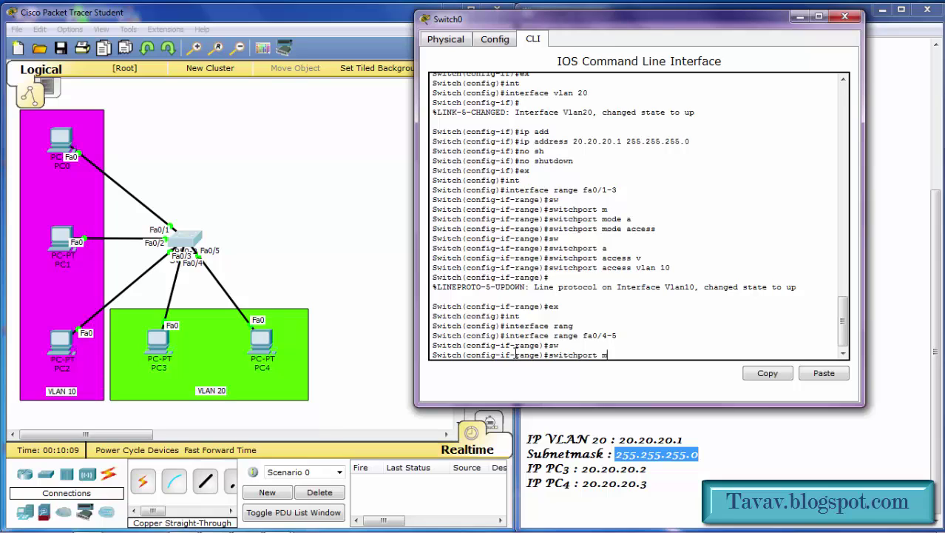
key(Tab)
text(a)
key(Tab)
key(Return)
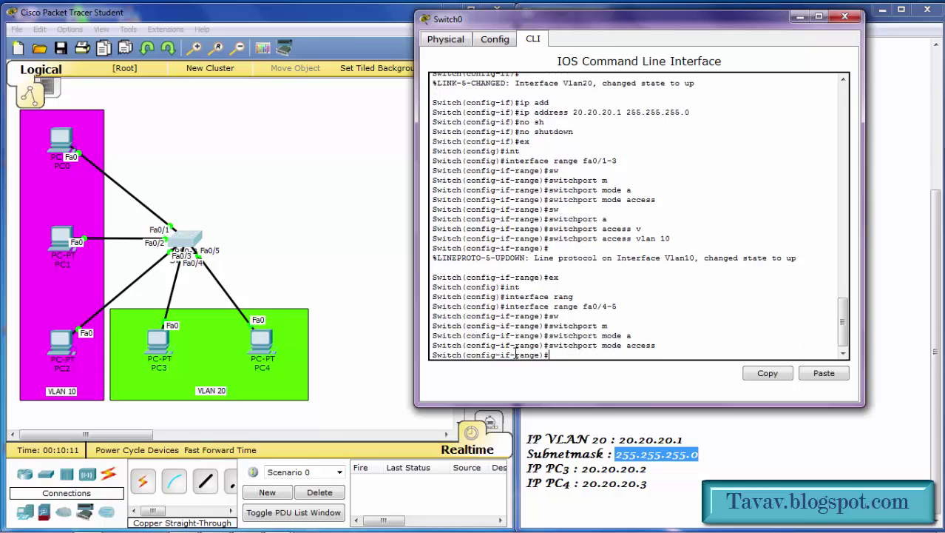
Assign ports fa0/4-5 to VLAN 20 with switchport access vlan 20 and exit back to privileged mode
text(sw)
key(Tab)
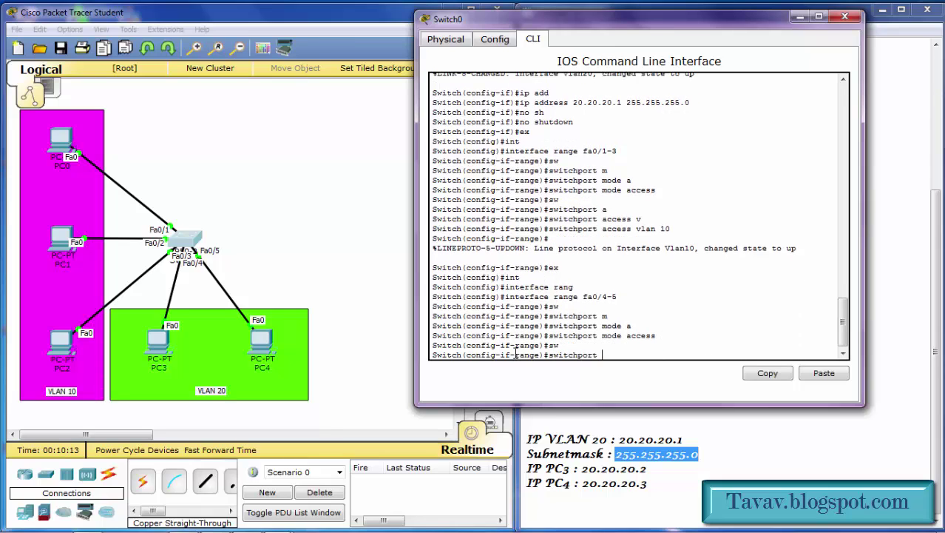
text(a)
key(Tab)
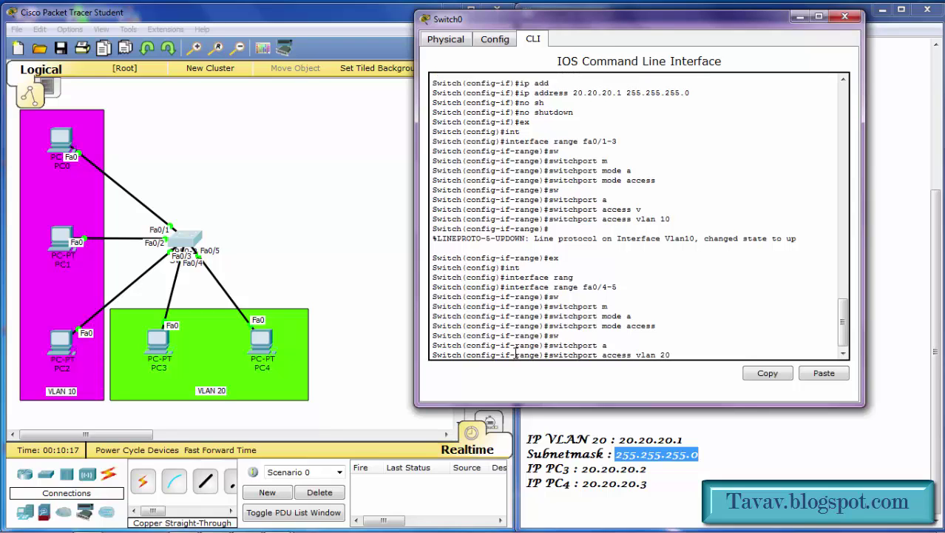
text(vlan 20)
key(Return)
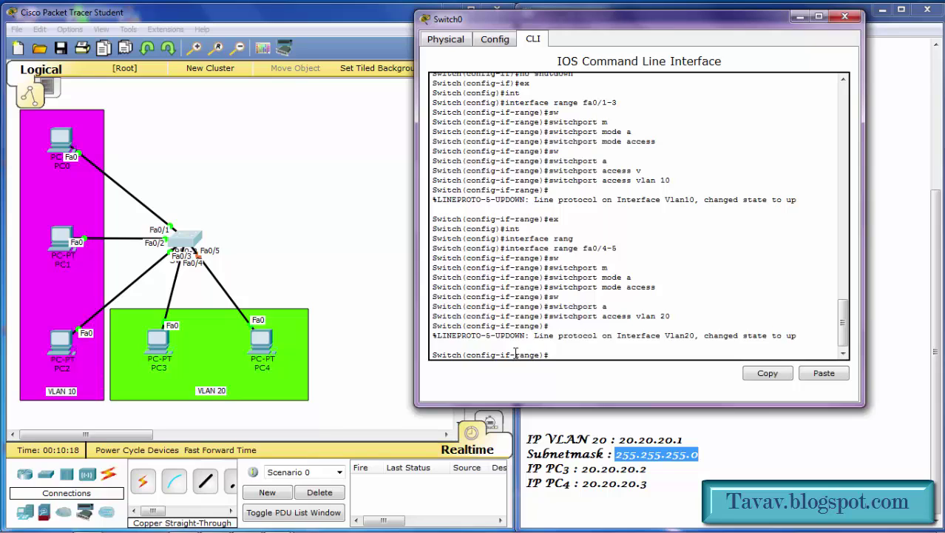
text(ex)
key(Return)
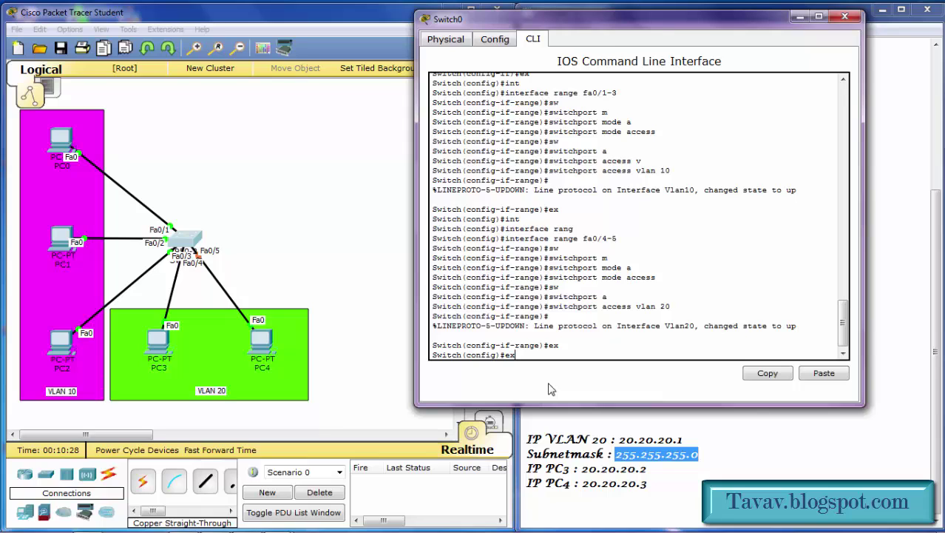
key(Return)
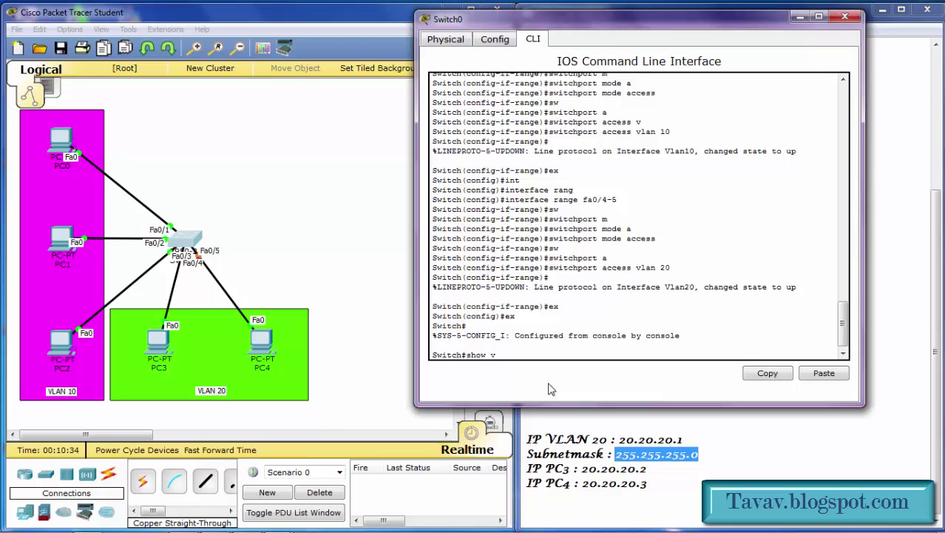
Check the VLAN port assignments on the switch with show vlan brief
text(show vlan br)
key(Tab)
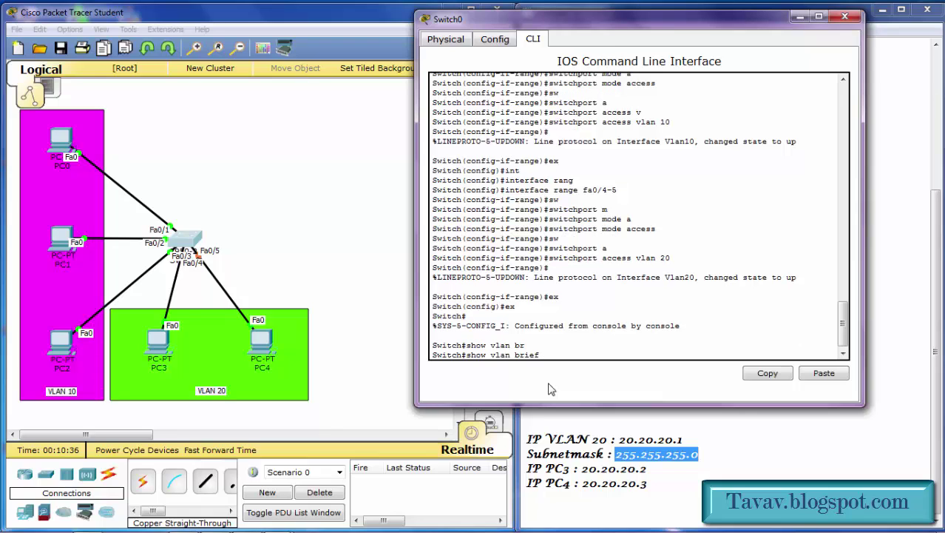
key(Return)
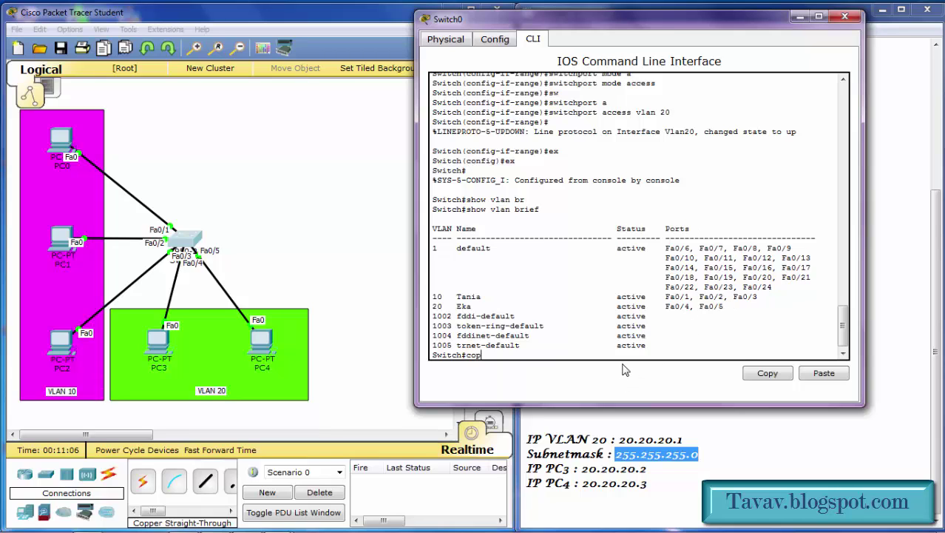
Save the switch configuration with copy running-config startup-config, accepting the default destination filename
text(y r)
key(Tab)
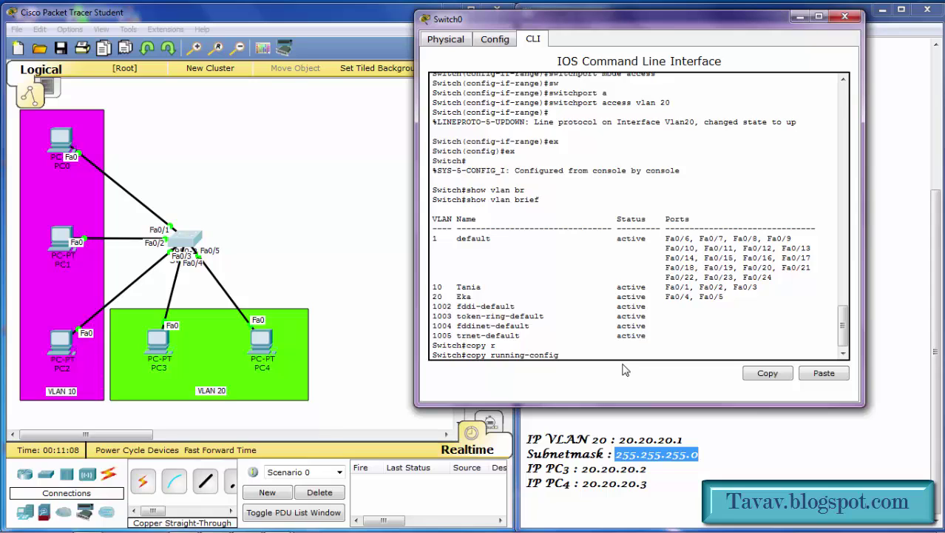
text(s)
key(Tab)
key(Return)
key(Return)
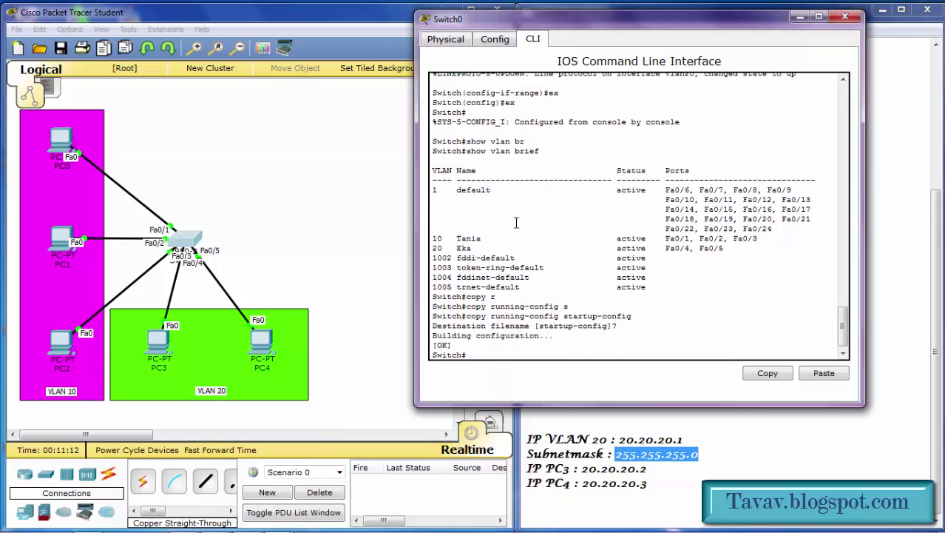
Open PC0's IP Configuration, move its window clear of the notes, and close the Switch0 window
click(287, 183)
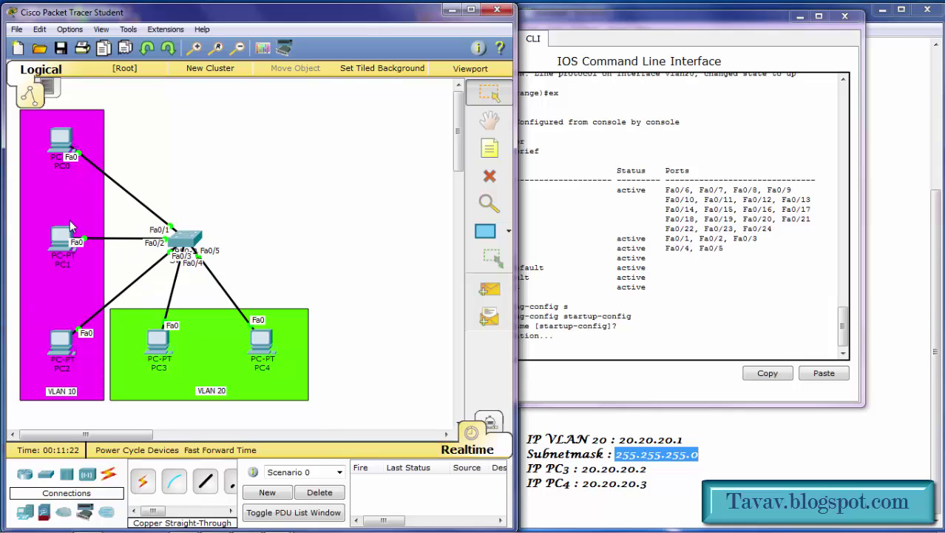
click(62, 135)
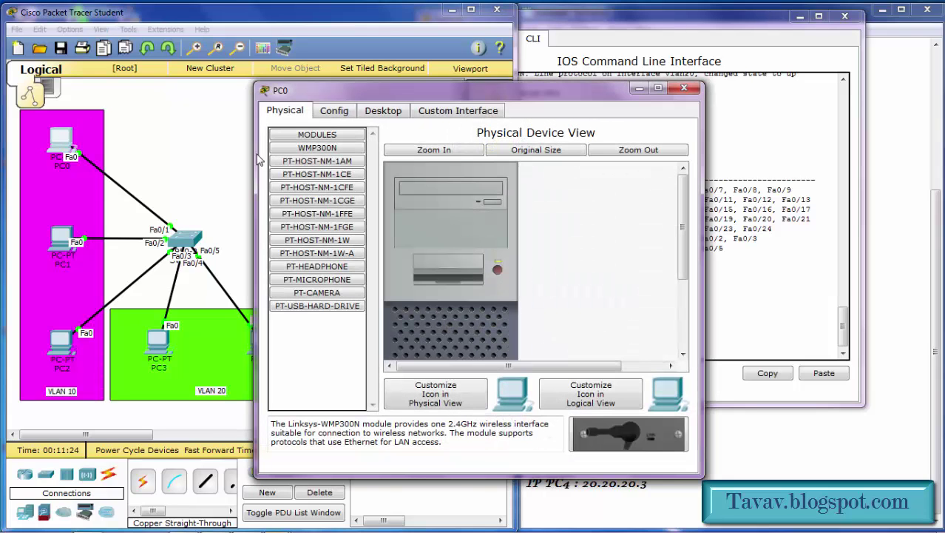
click(383, 111)
click(296, 159)
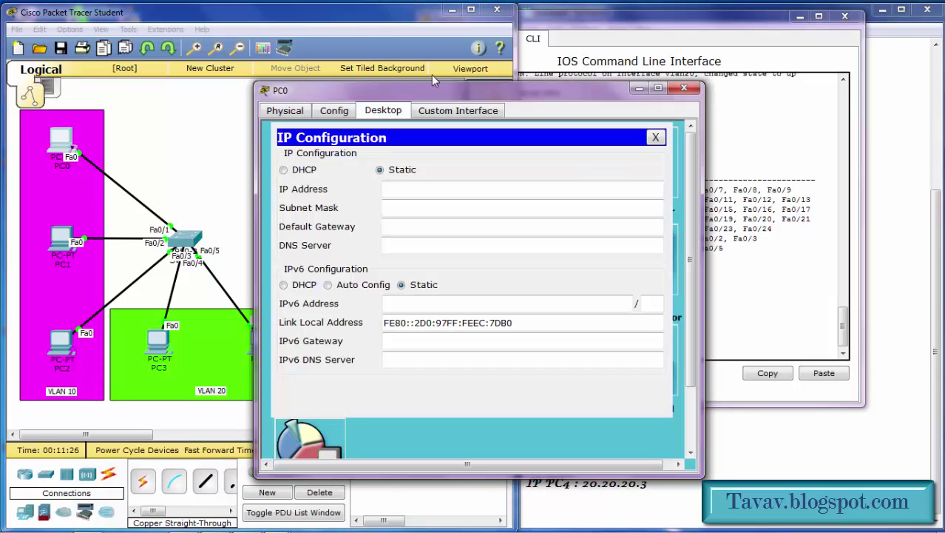
drag(429, 83, 202, 39)
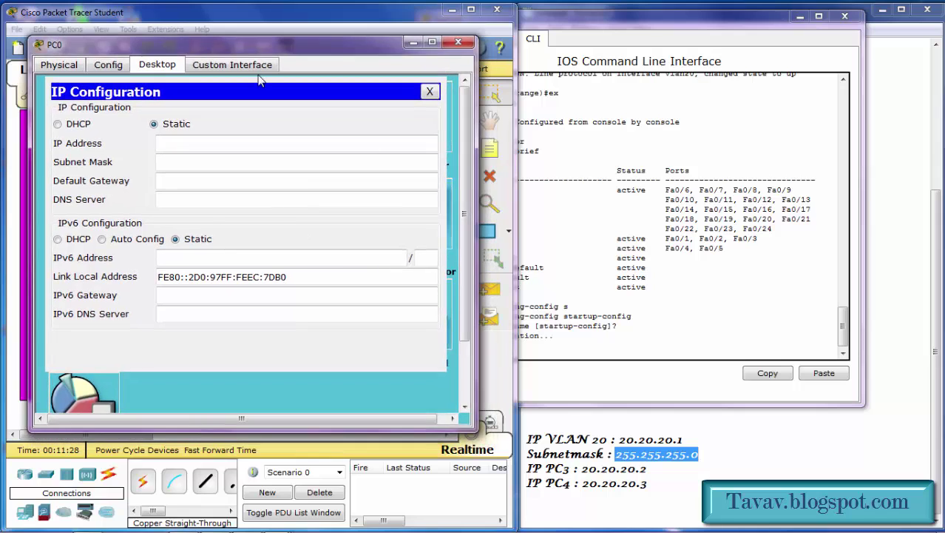
click(849, 16)
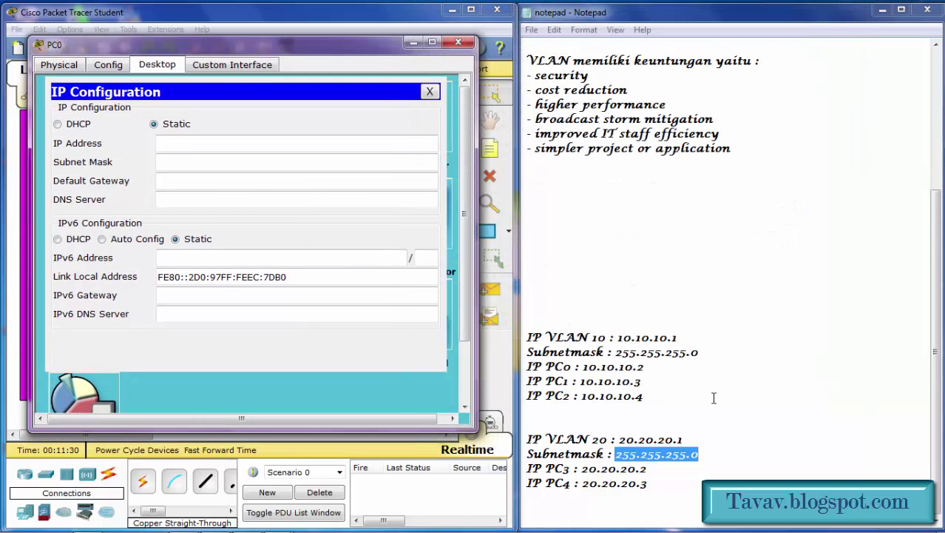
Copy PC0's address 10.10.10.2 from the notes into its IP Address setting
click(671, 372)
drag(644, 367, 583, 368)
right_click(600, 366)
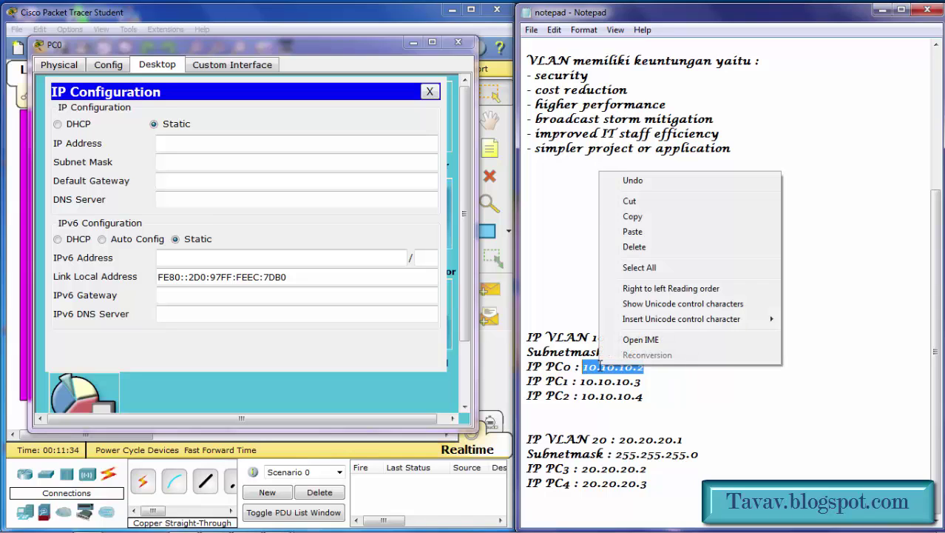
click(649, 219)
click(312, 146)
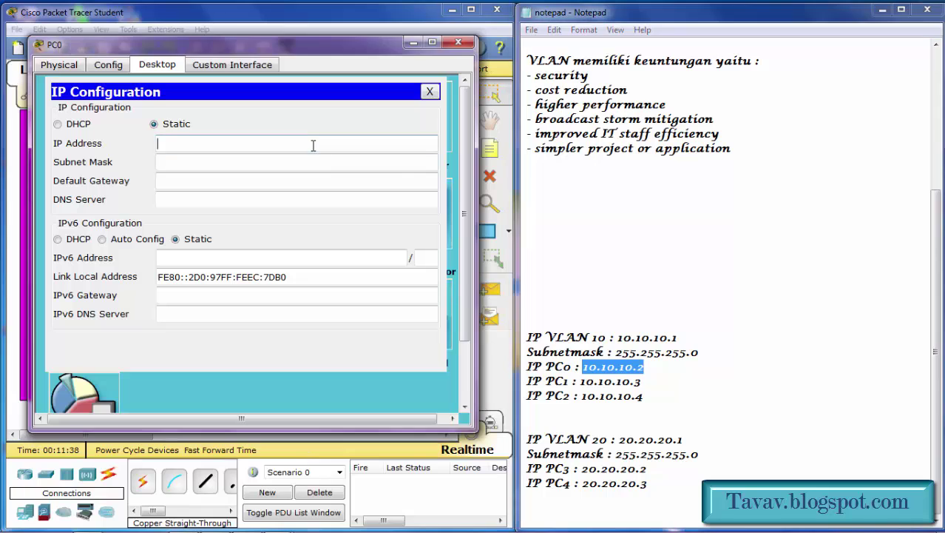
right_click(312, 145)
click(346, 223)
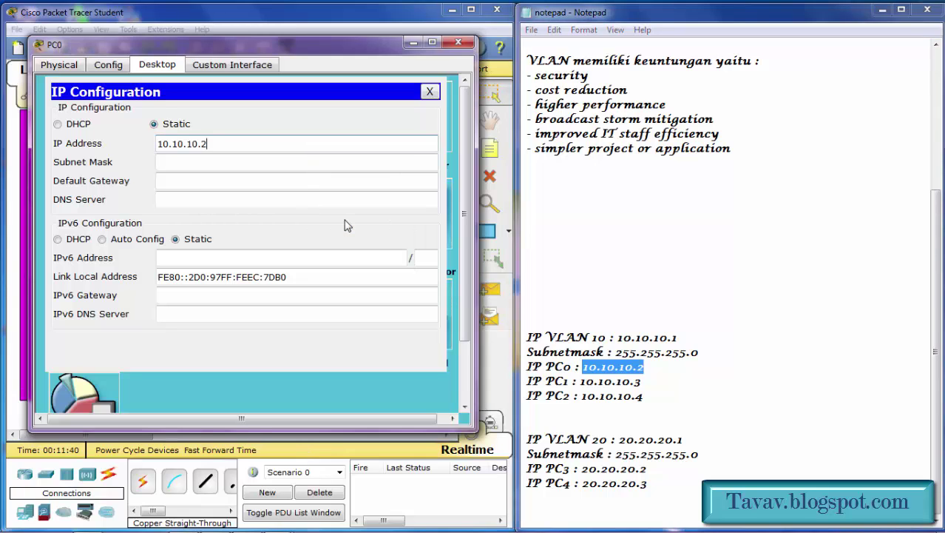
Replace PC0's subnet mask with 255.255.255.0 copied from the VLAN 10 notes
drag(715, 347, 616, 352)
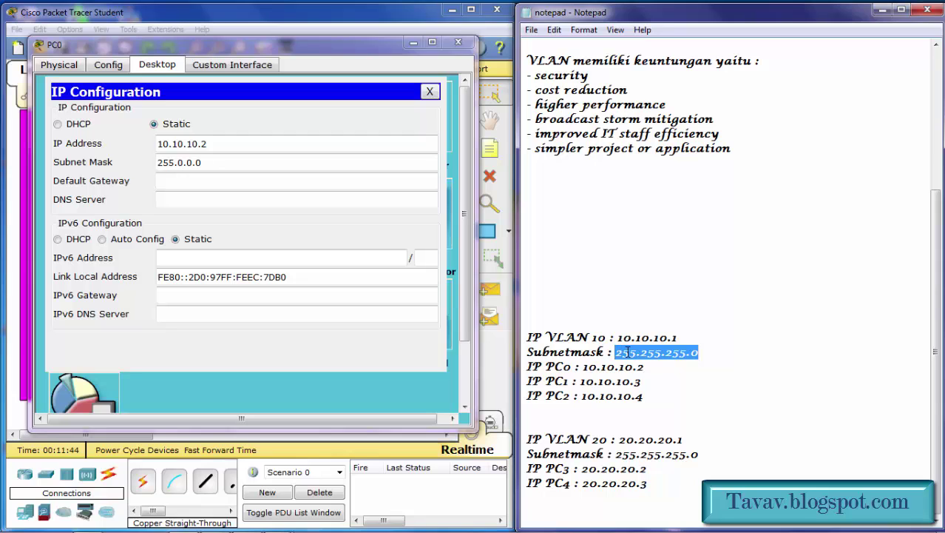
right_click(627, 353)
click(683, 204)
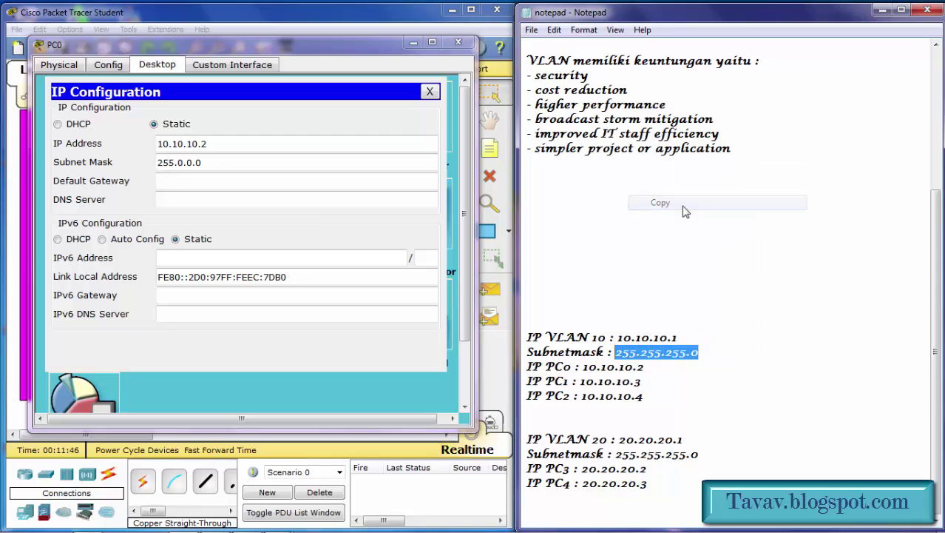
click(678, 377)
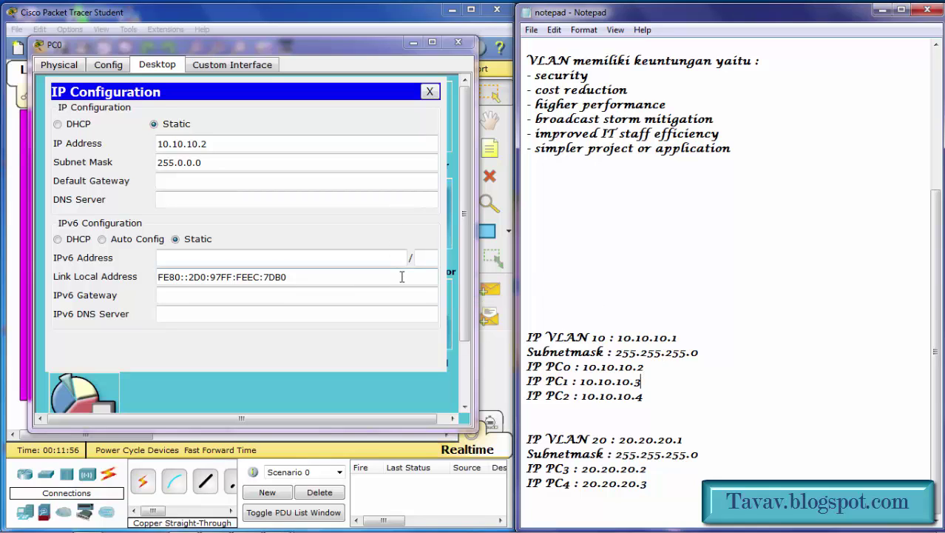
click(287, 175)
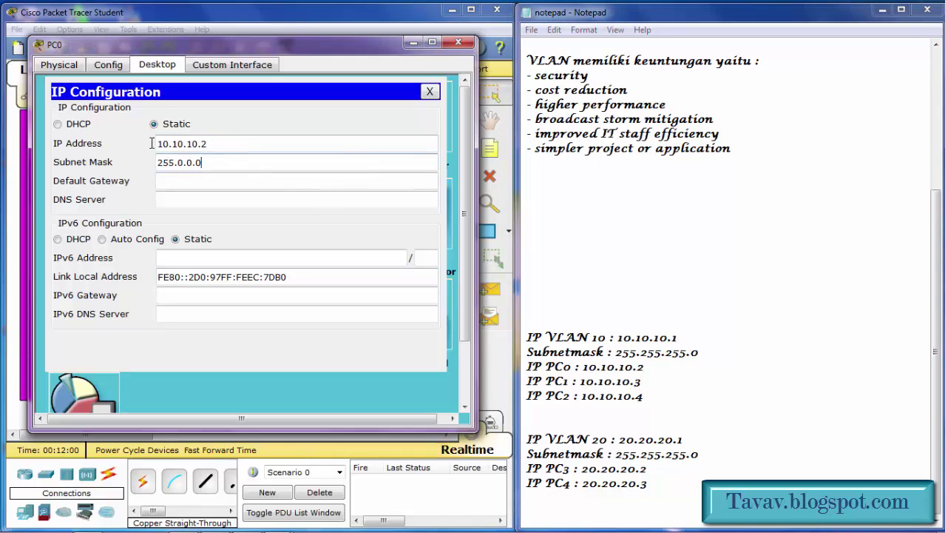
drag(231, 166, 133, 146)
key(BackSpace)
key(ctrl+v)
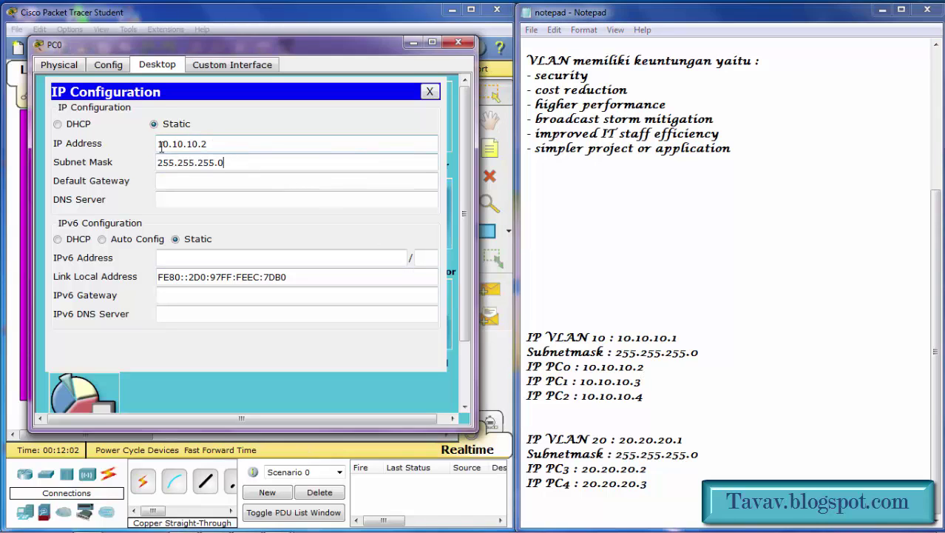
Set PC0's default gateway to the VLAN 10 address 10.10.10.1 from the notes and close PC0
click(699, 338)
drag(679, 337, 616, 338)
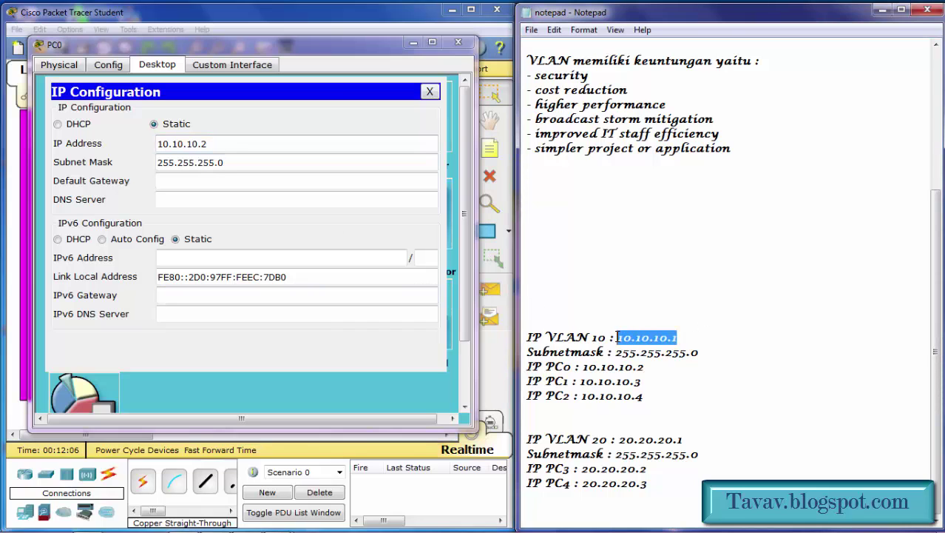
right_click(628, 337)
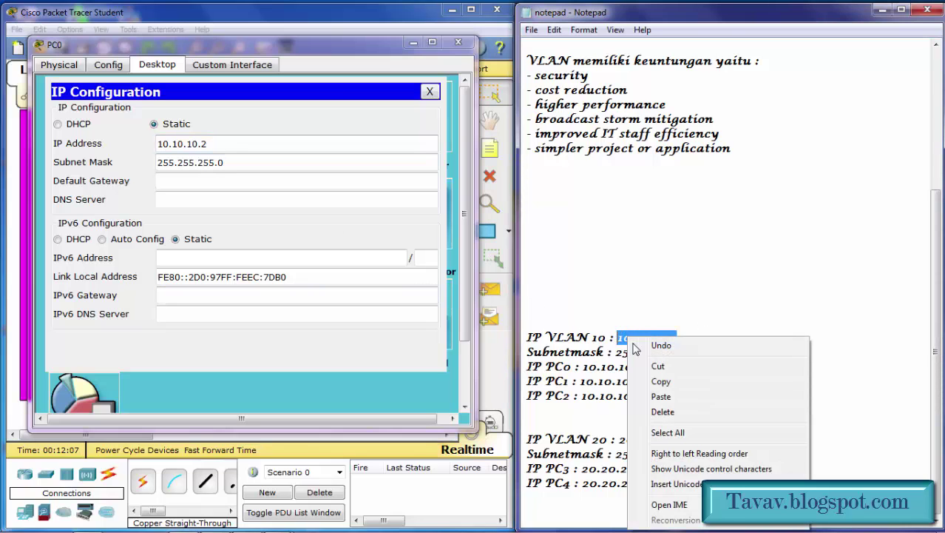
click(657, 379)
click(282, 184)
right_click(283, 184)
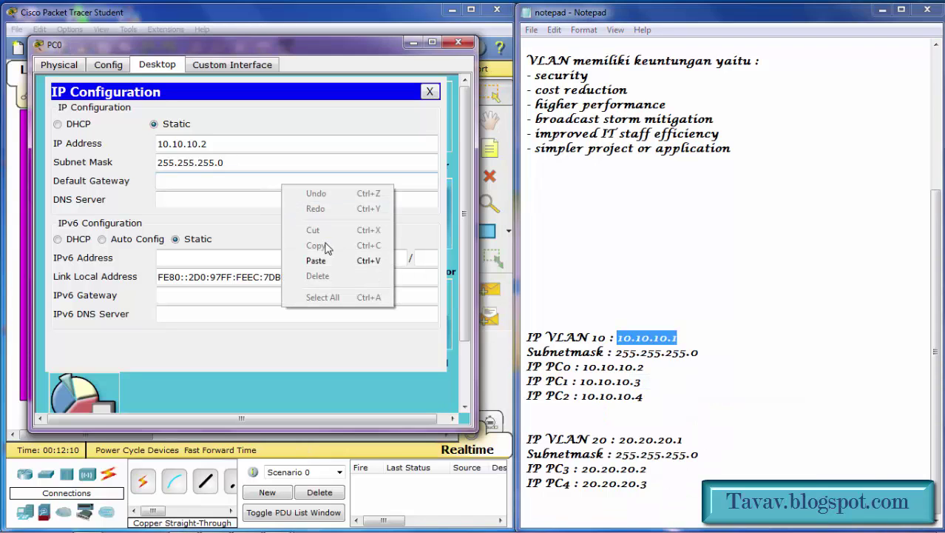
click(315, 261)
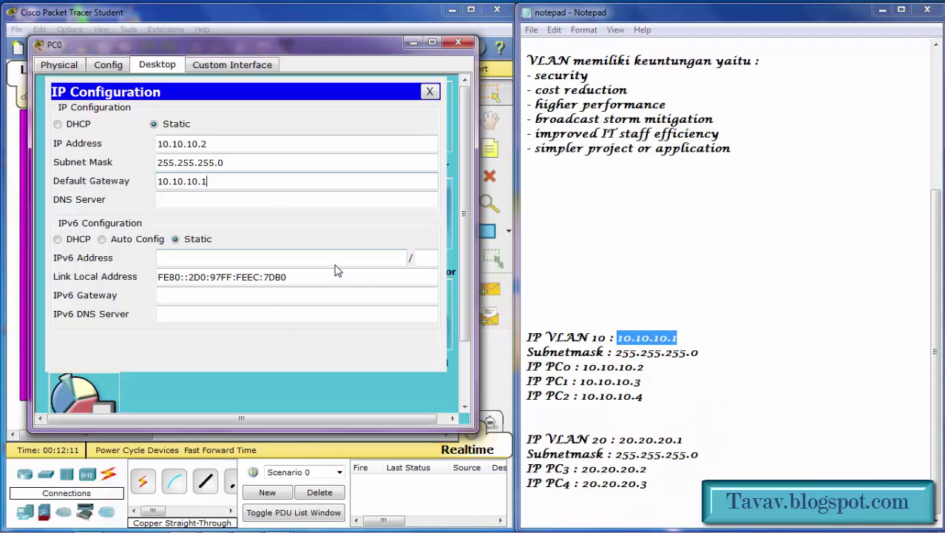
click(458, 42)
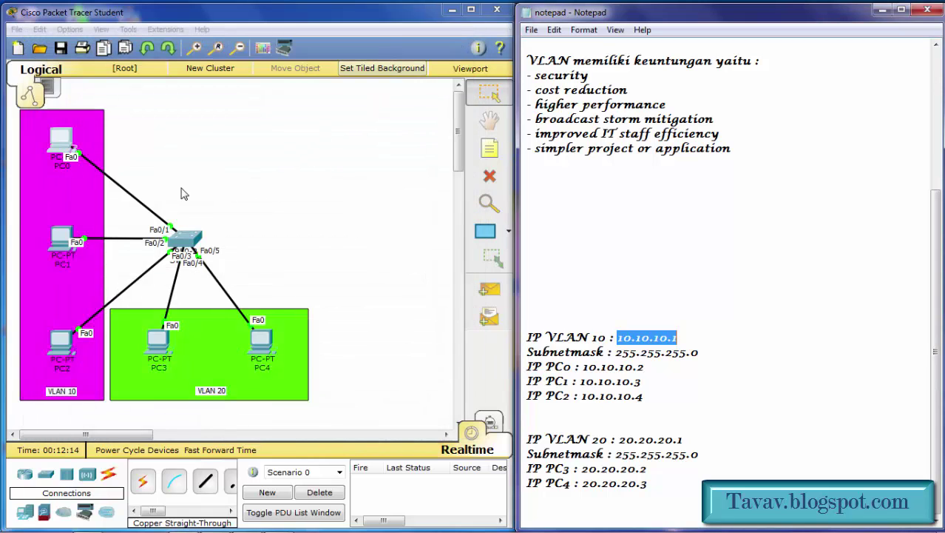
Open PC1's IP Configuration and move its window clear of the notes
click(70, 236)
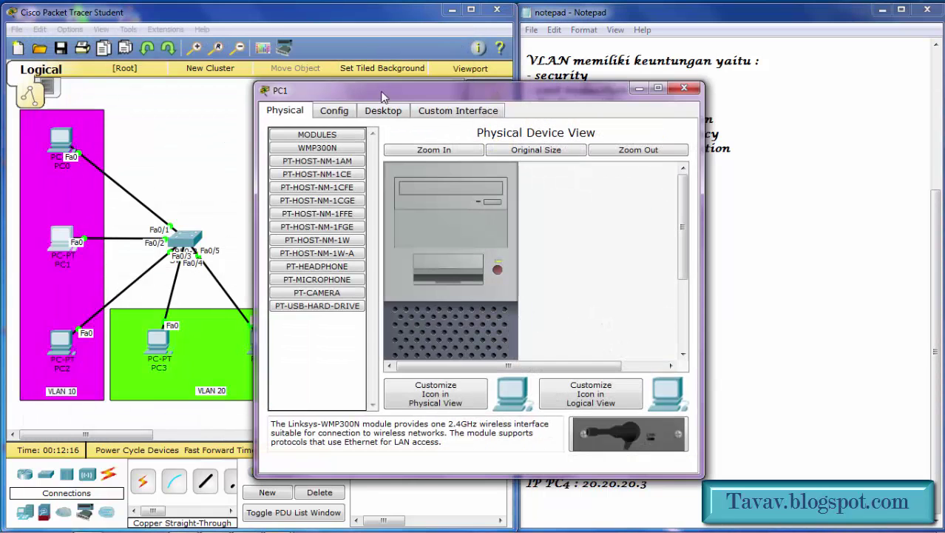
click(392, 111)
click(291, 168)
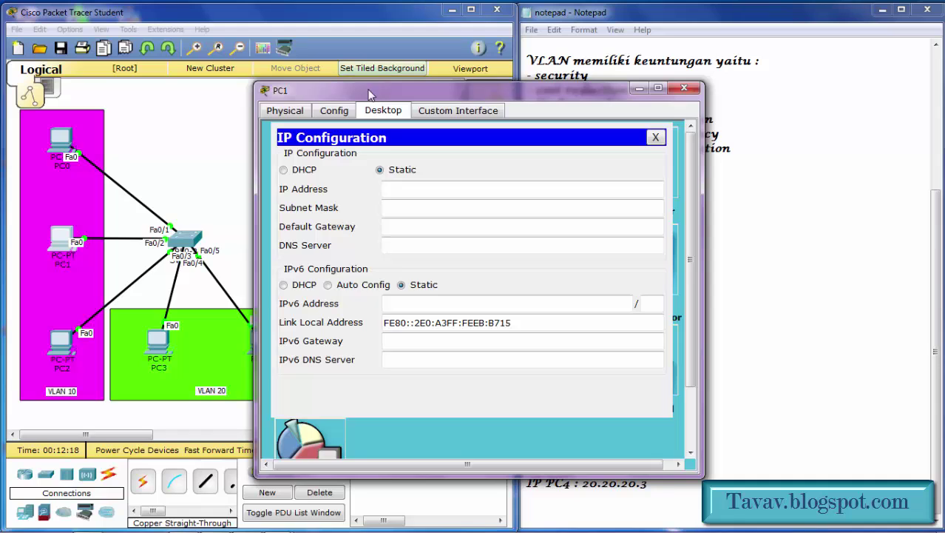
drag(361, 87, 178, 56)
Copy PC1's address 10.10.10.3 from the notes into its IP Address setting
drag(642, 380, 580, 383)
right_click(589, 381)
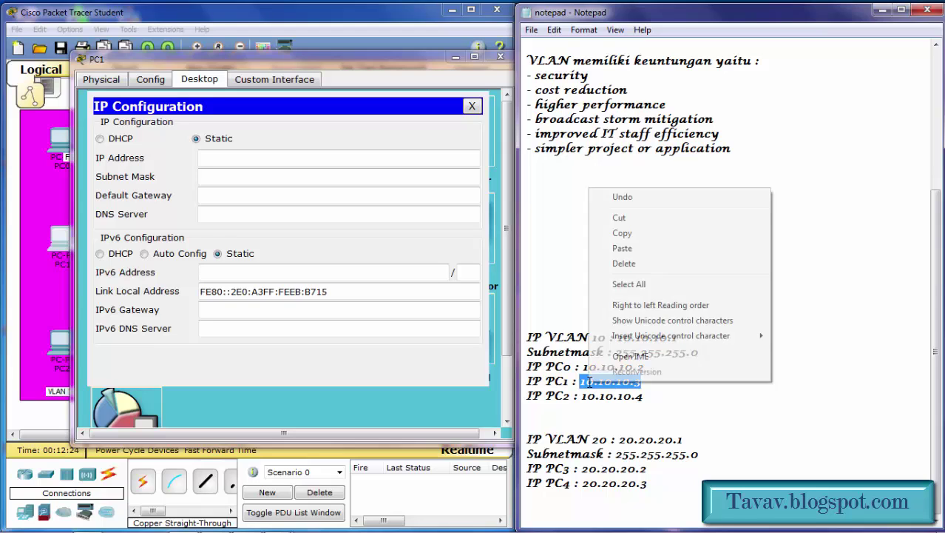
click(656, 234)
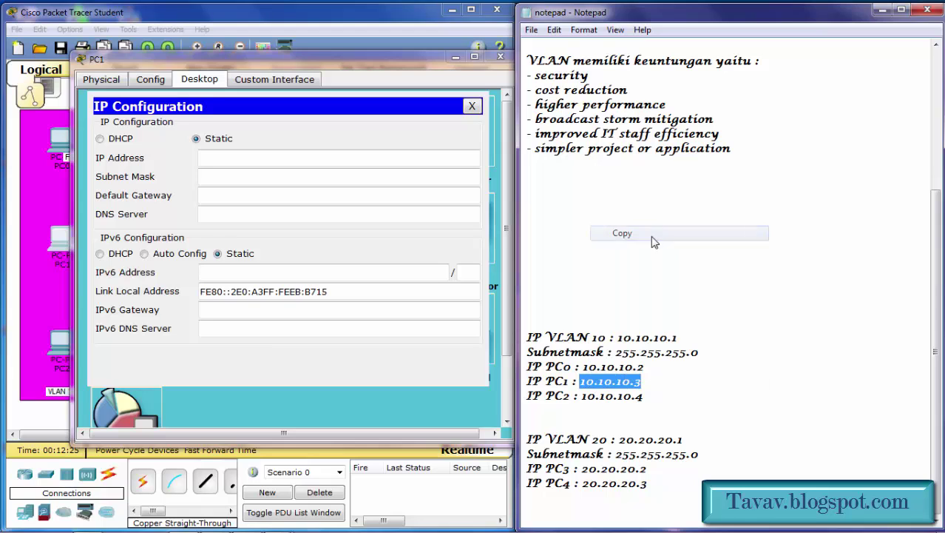
right_click(387, 159)
click(416, 235)
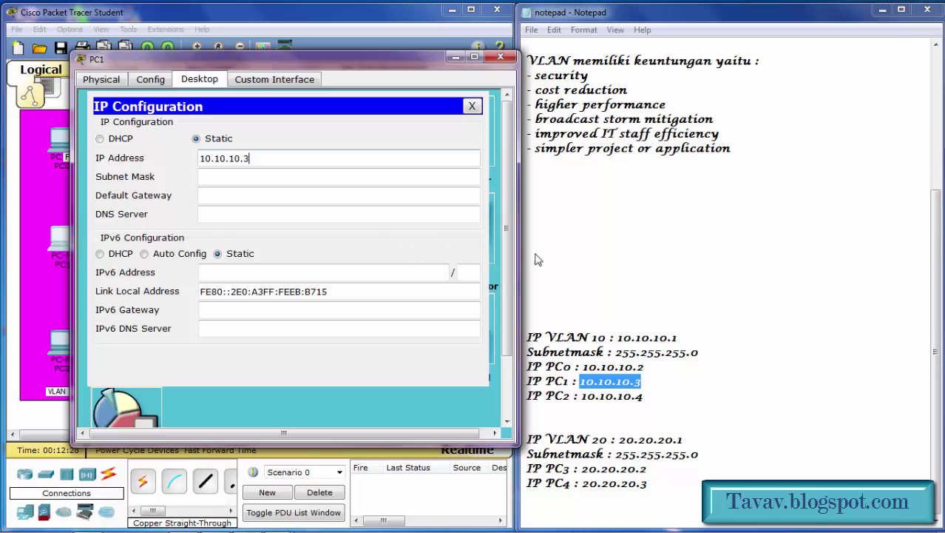
Replace PC1's subnet mask with 255.255.255.0 copied from the VLAN 10 notes
drag(719, 354, 615, 353)
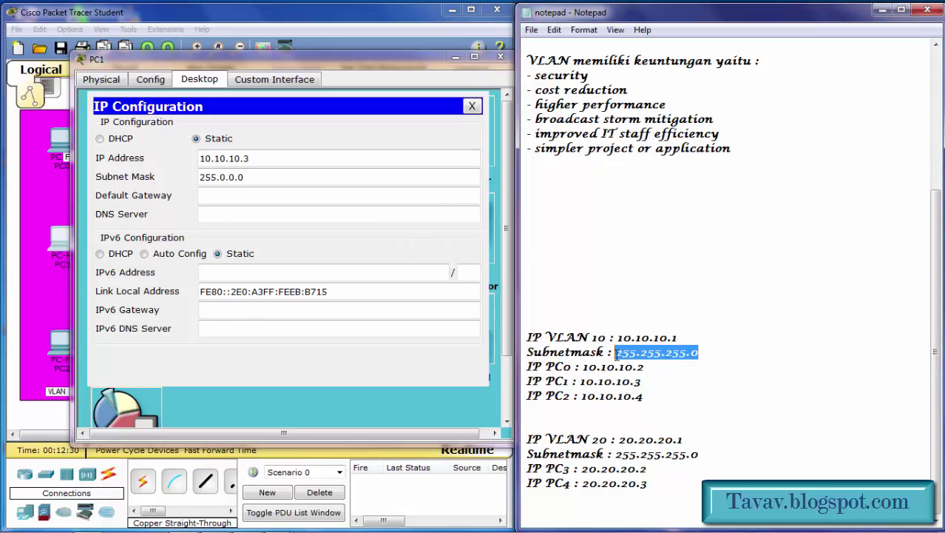
right_click(623, 354)
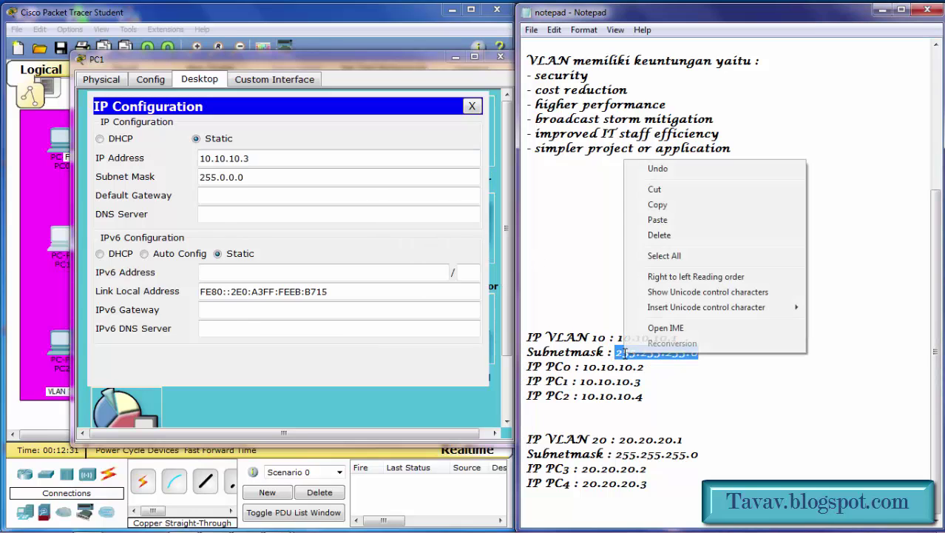
click(679, 206)
click(363, 175)
drag(363, 175, 190, 158)
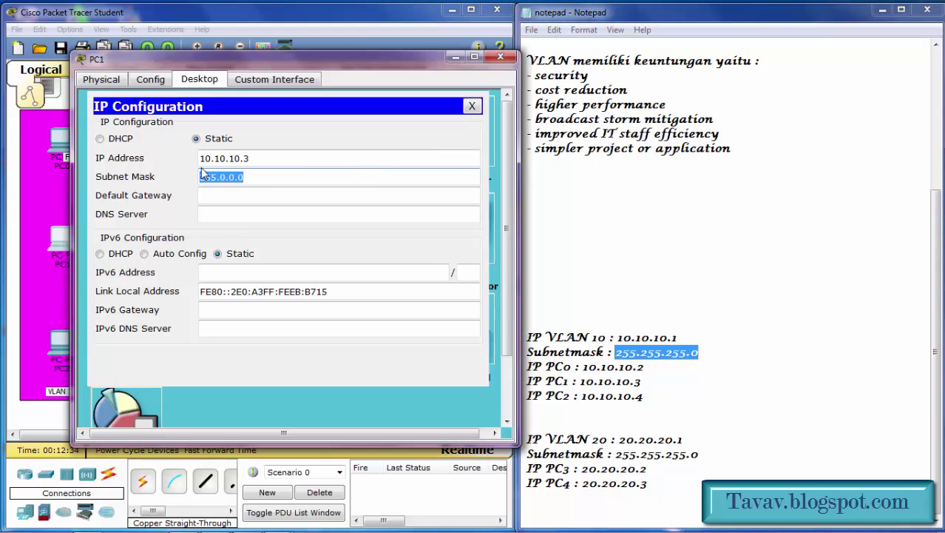
key(ctrl+v)
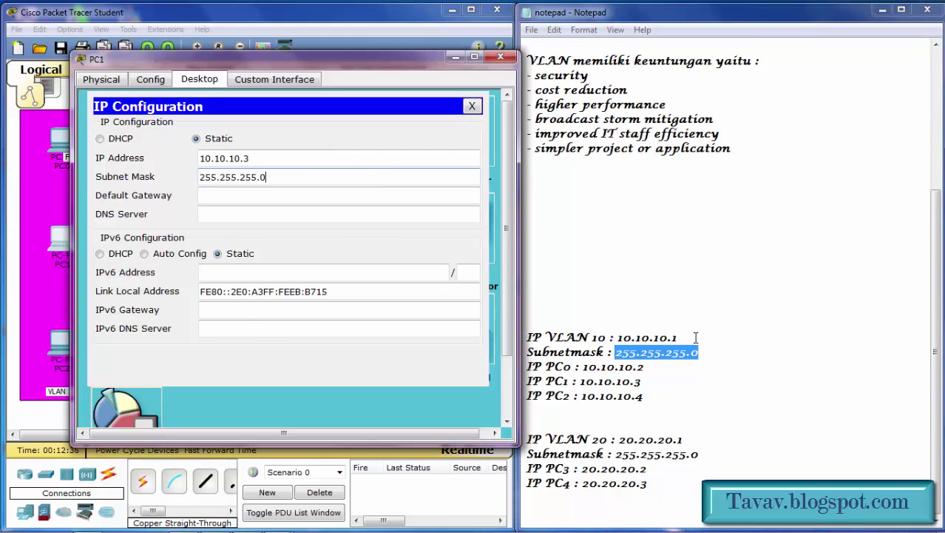
Set PC1's default gateway to the VLAN 10 address 10.10.10.1 from the notes and close PC1
drag(695, 337, 616, 338)
right_click(625, 341)
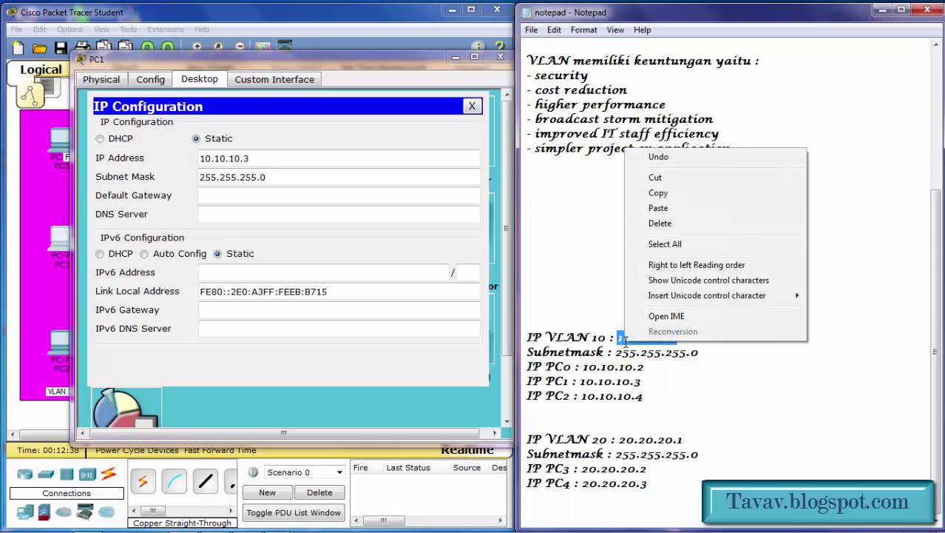
click(672, 192)
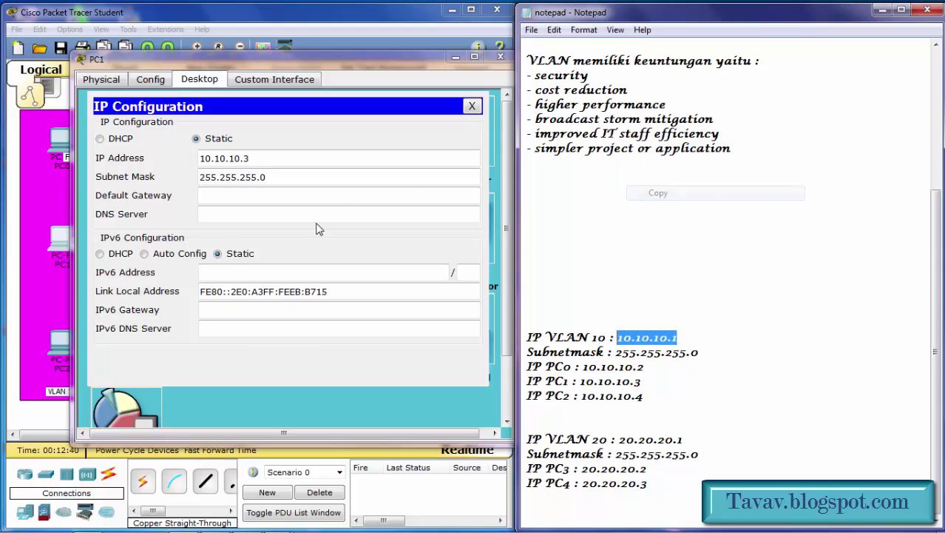
click(300, 197)
key(ctrl+v)
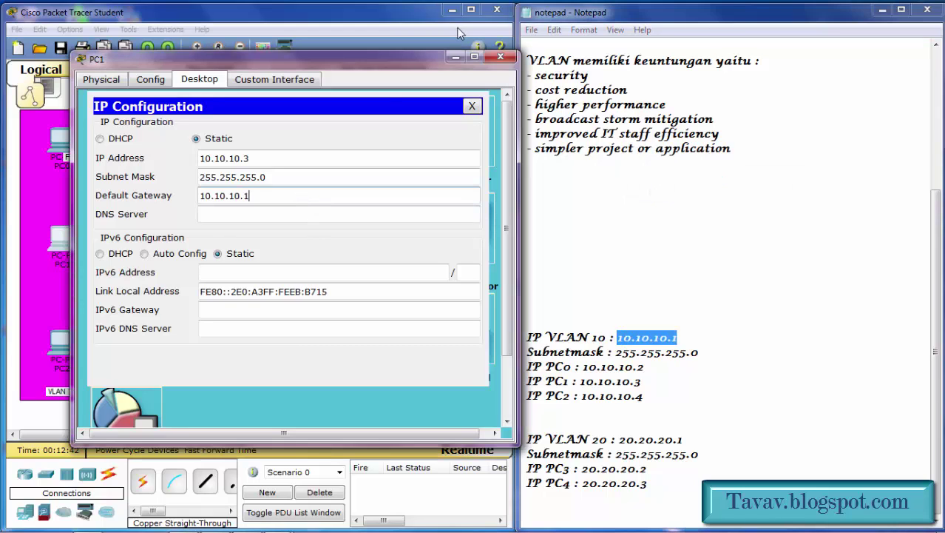
click(502, 58)
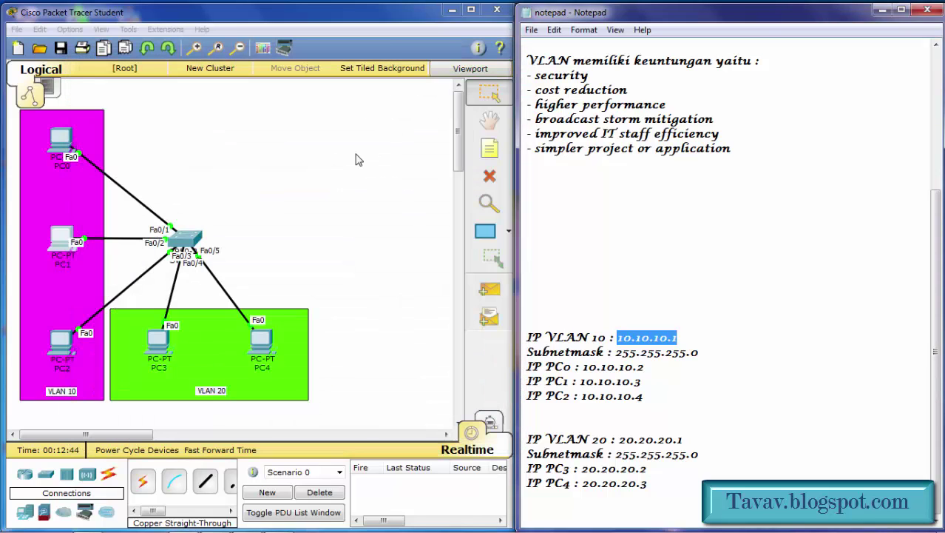
Open PC2's IP Configuration and move its window clear of the notes
click(62, 342)
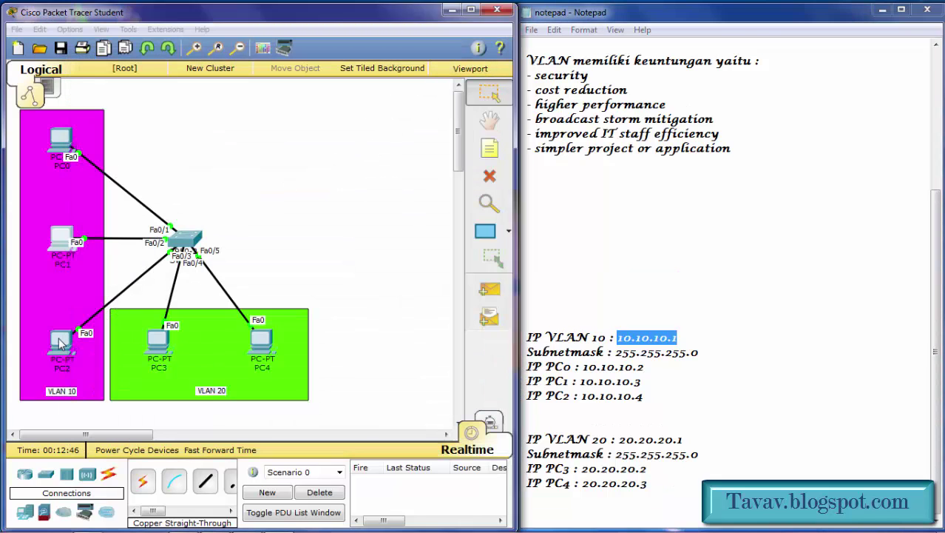
click(373, 112)
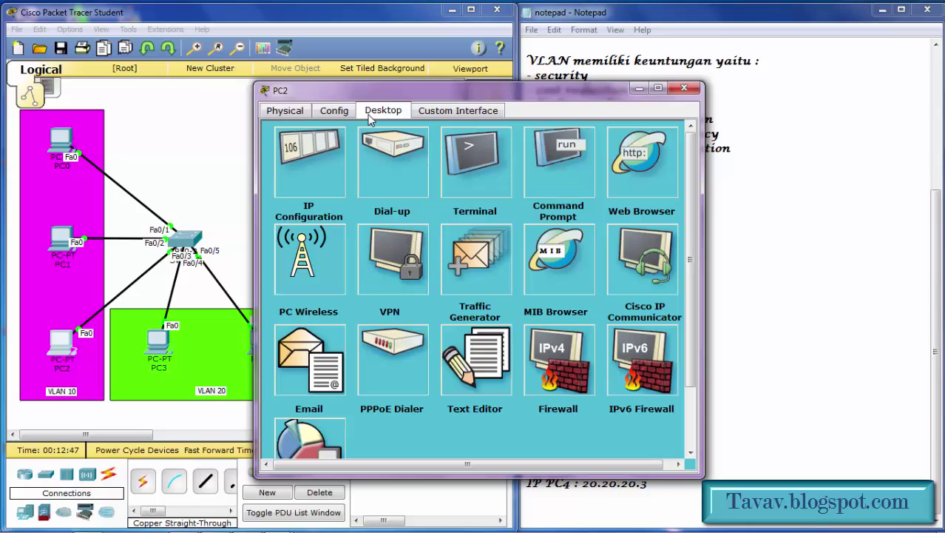
click(309, 173)
drag(395, 83, 187, 18)
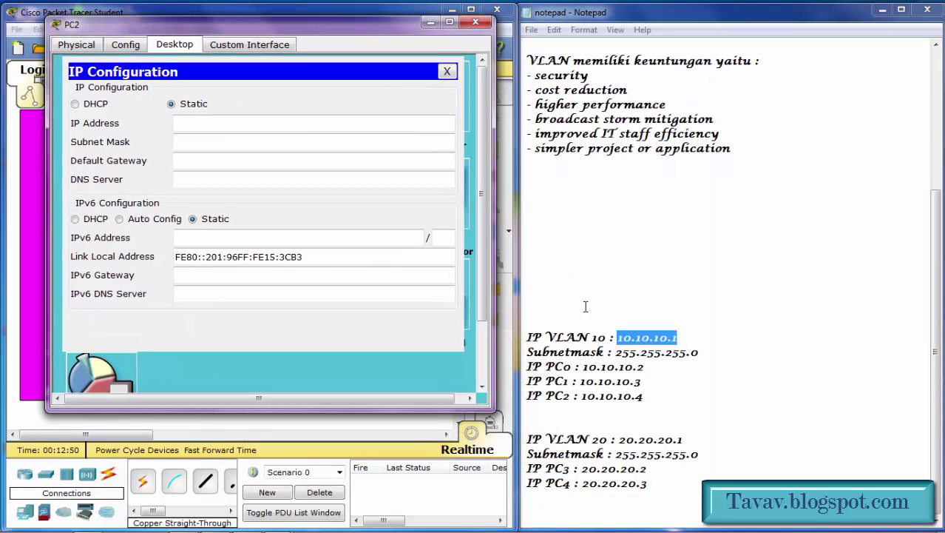
Try to fill PC2's IP Address with 10.10.10.4 from the notes, including the space before it, and copy the VLAN 10 subnet mask
drag(668, 397, 577, 396)
right_click(585, 399)
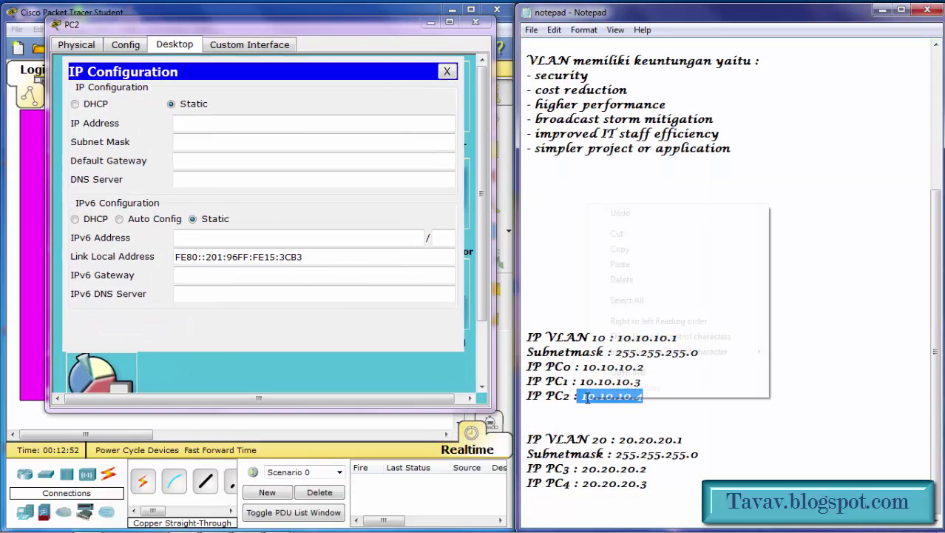
click(656, 252)
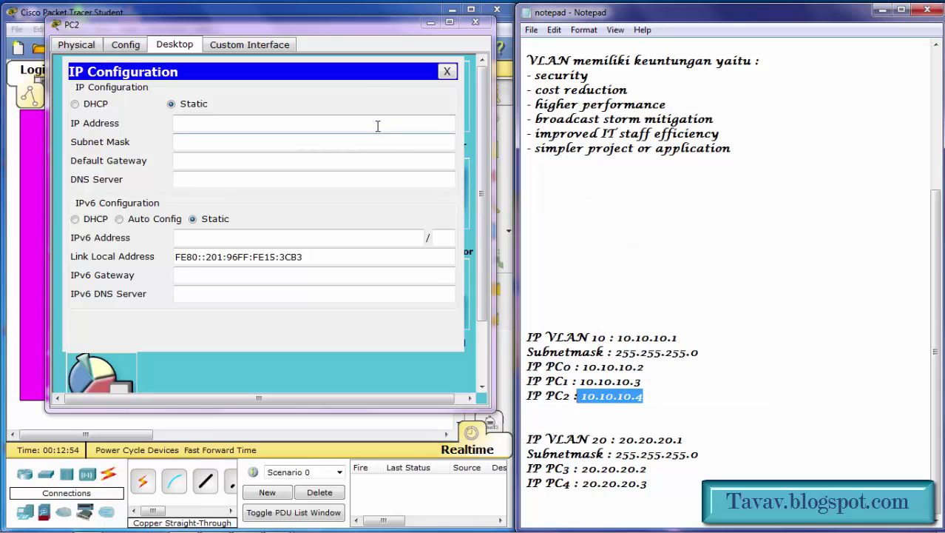
click(378, 123)
key(ctrl+v)
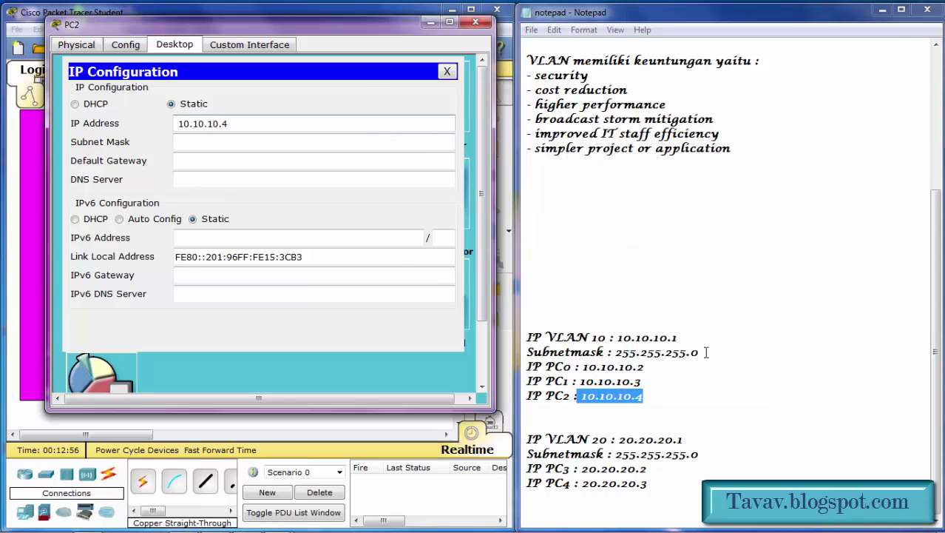
drag(700, 352, 616, 354)
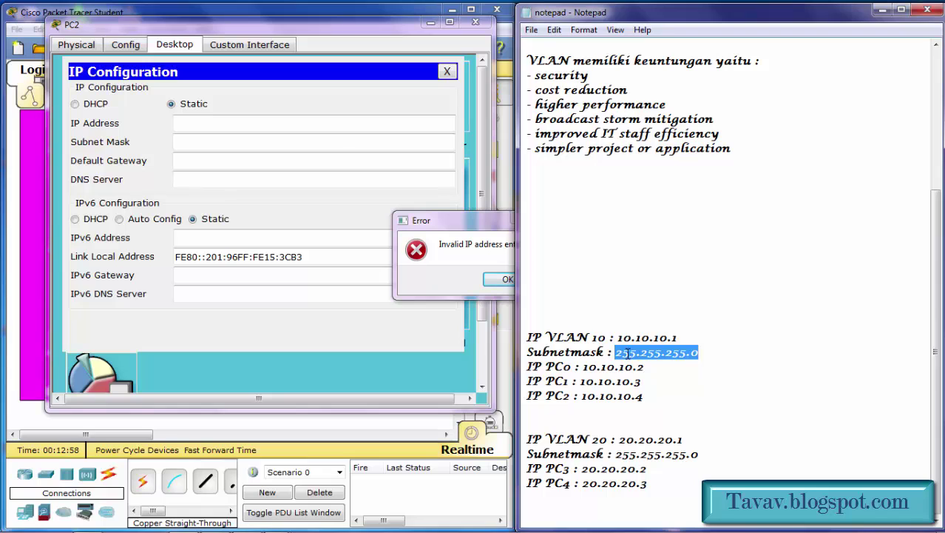
right_click(626, 353)
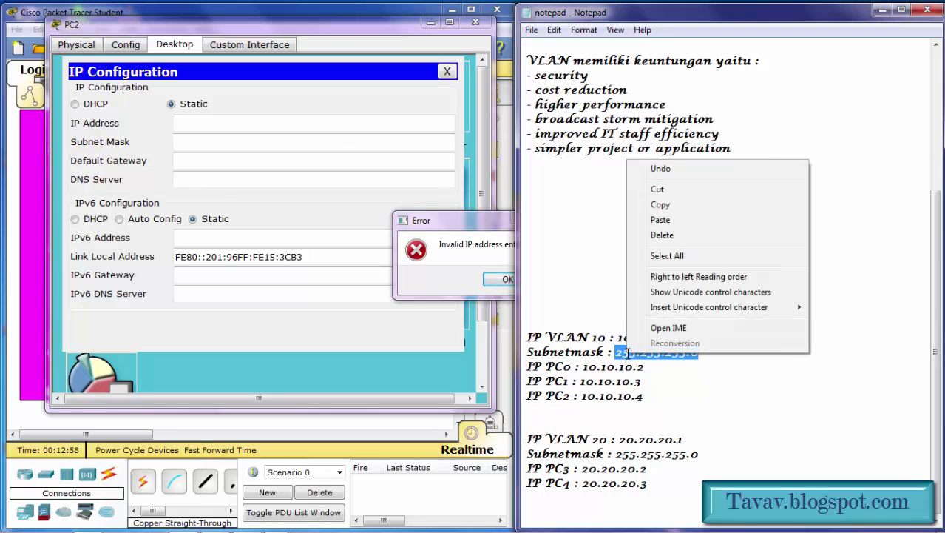
click(688, 207)
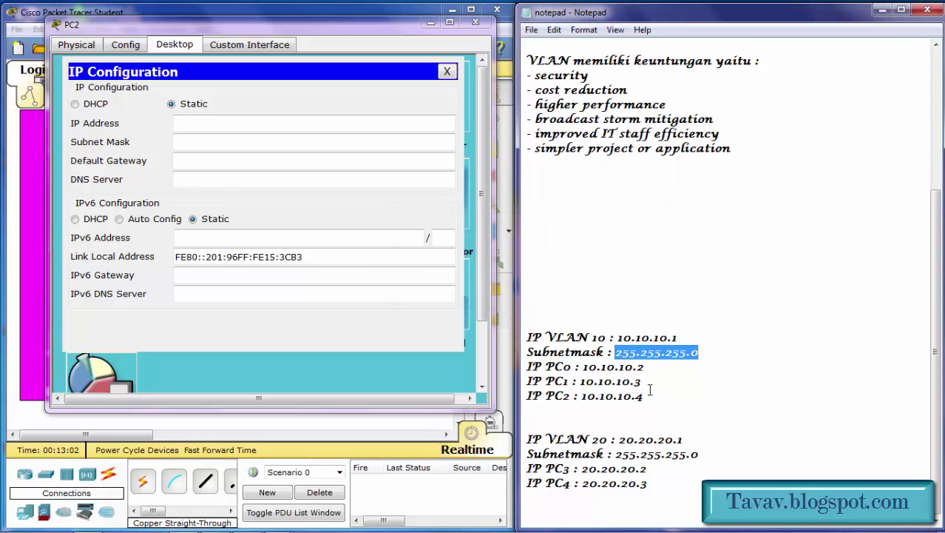
Copy only PC2's address 10.10.10.4, without the leading space, from the notes into its IP Address setting
drag(644, 397, 582, 400)
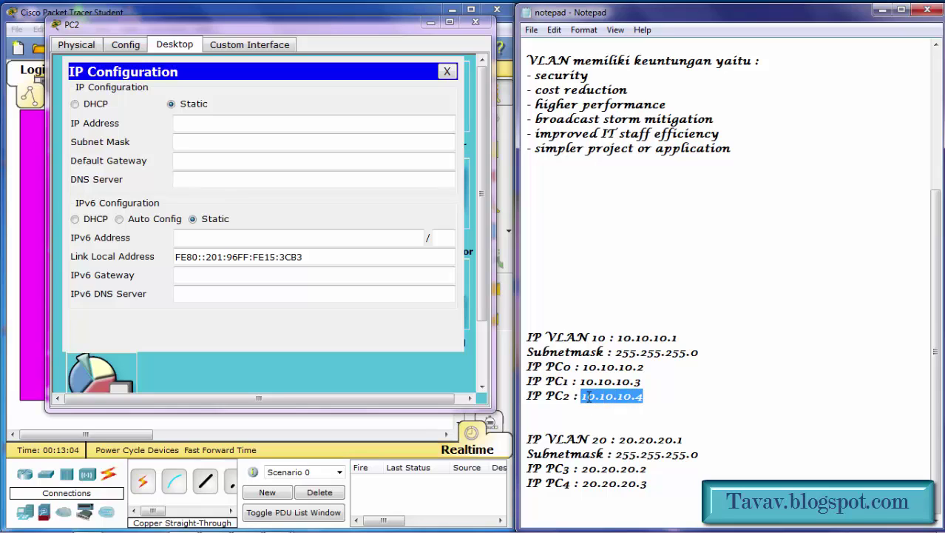
right_click(583, 401)
click(624, 247)
click(355, 126)
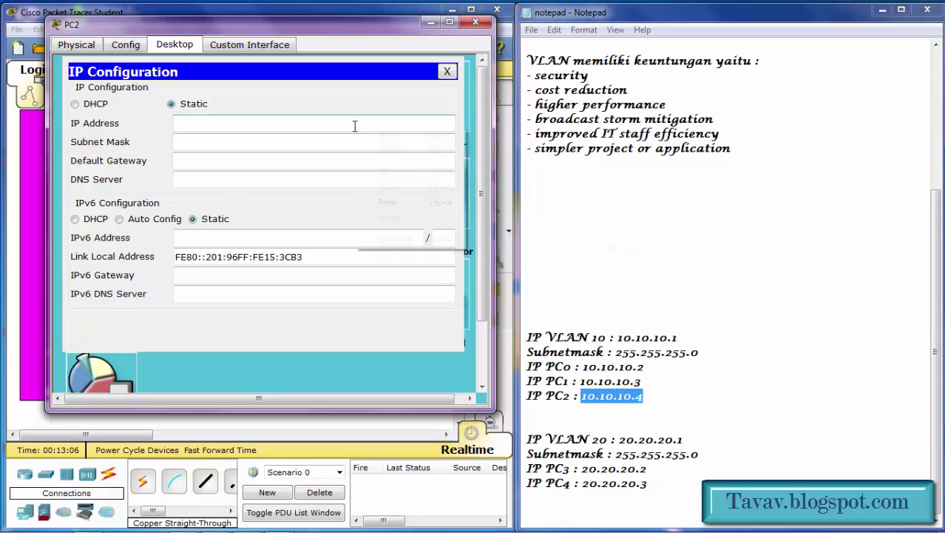
right_click(355, 127)
click(389, 202)
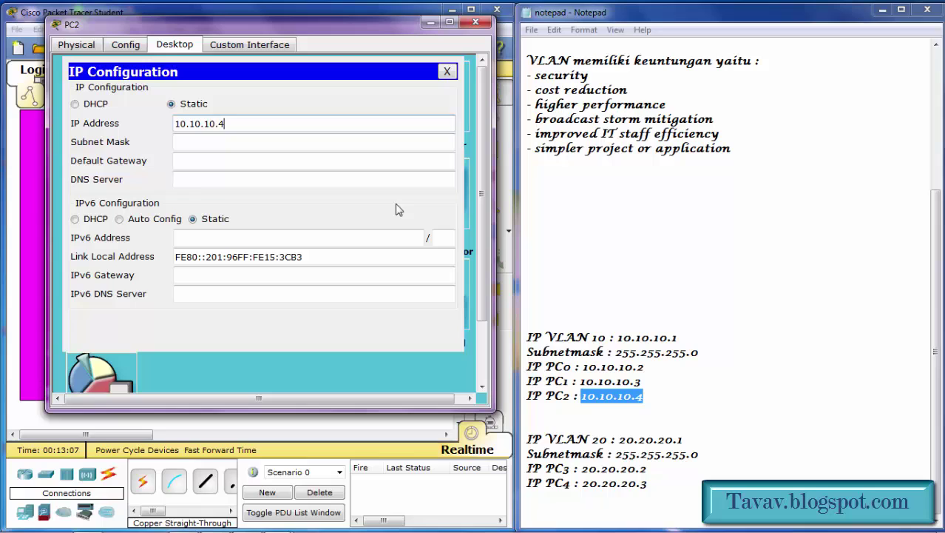
click(408, 142)
Replace PC2's subnet mask with 255.255.255.0 copied from the VLAN 10 notes
click(703, 354)
drag(703, 353, 611, 353)
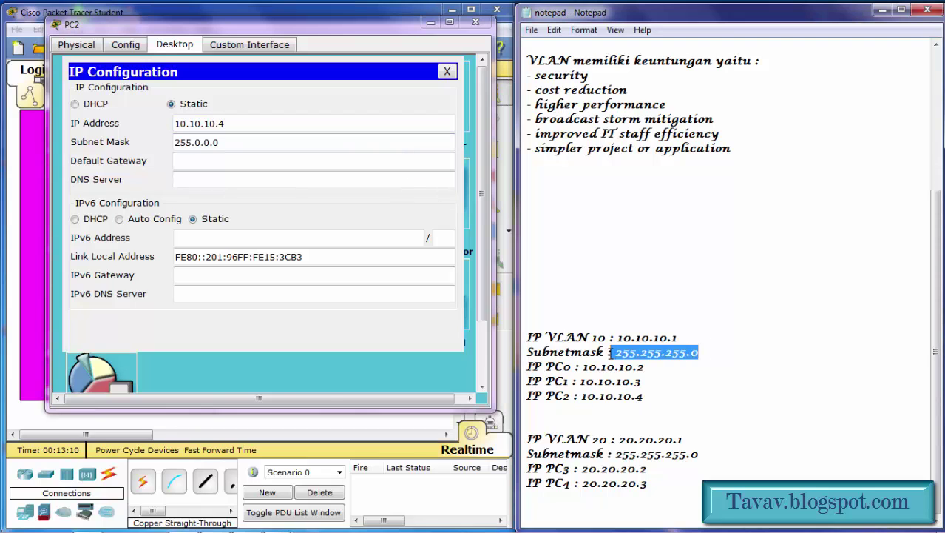
right_click(624, 353)
click(657, 202)
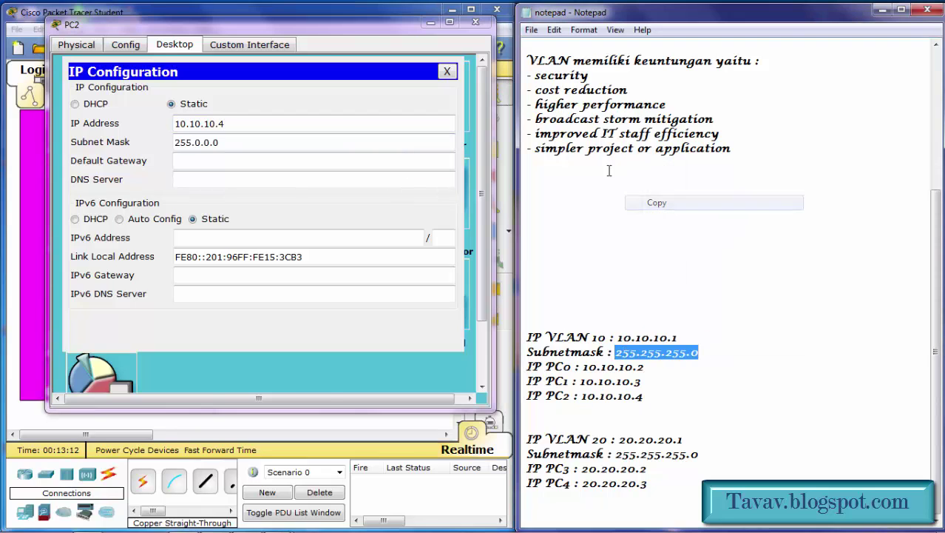
click(440, 143)
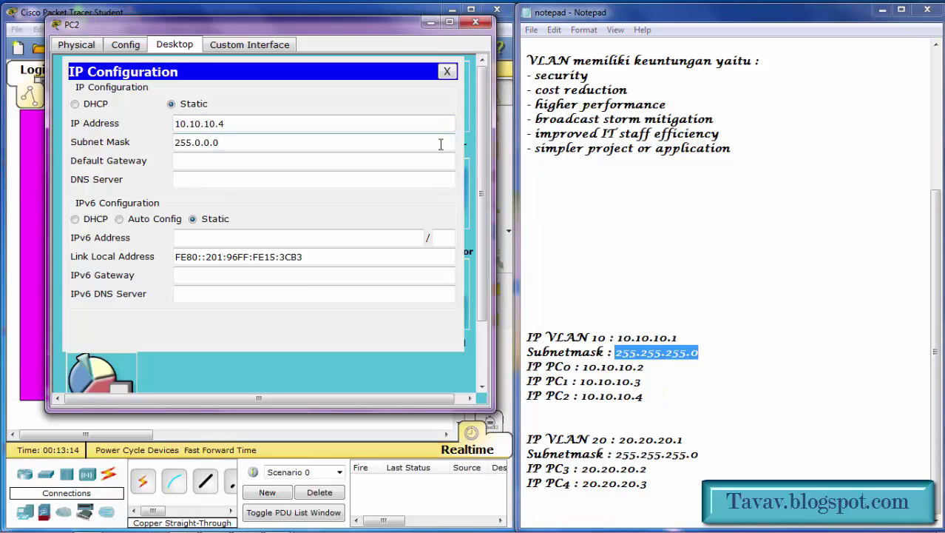
key(ctrl+a)
key(BackSpace)
key(ctrl+v)
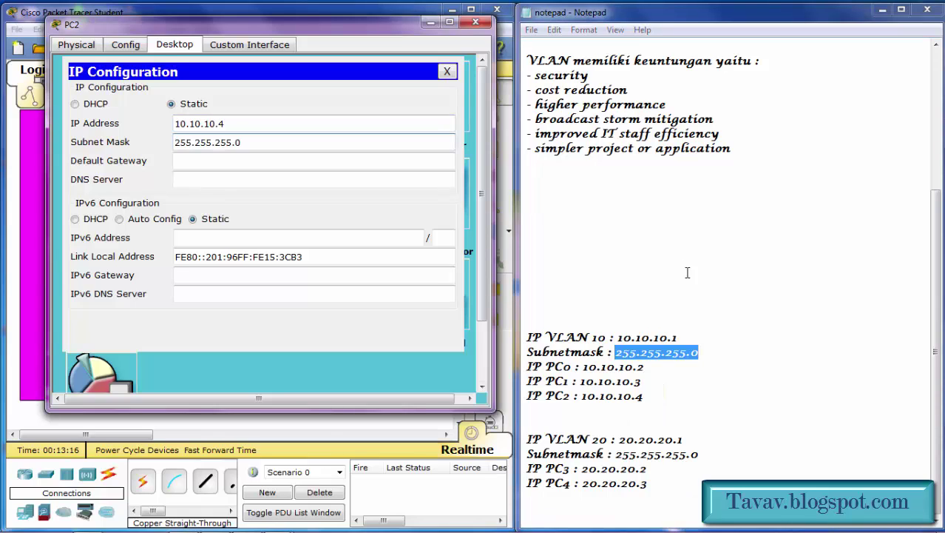
Set PC2's default gateway to the VLAN 10 address 10.10.10.1 from the notes and close PC2
click(695, 336)
drag(678, 337, 618, 337)
right_click(633, 340)
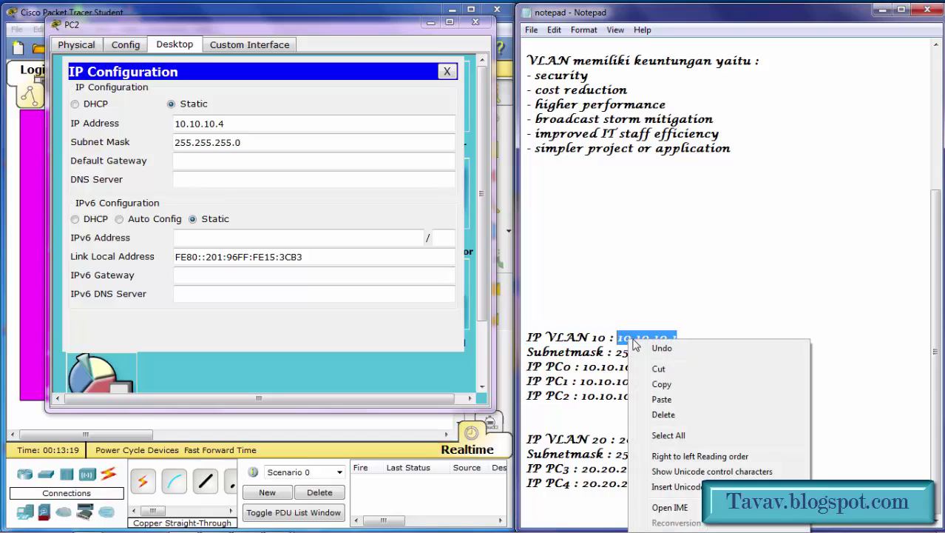
click(678, 383)
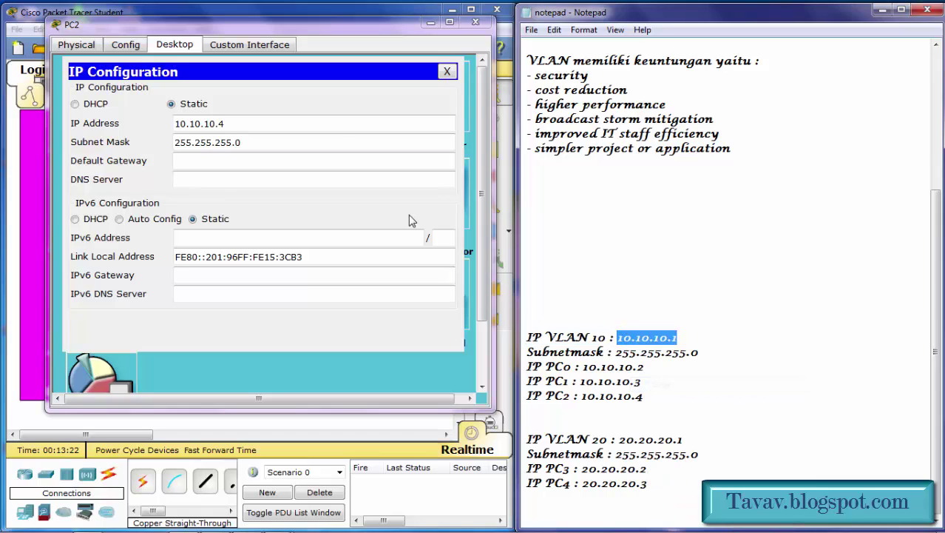
click(381, 160)
key(ctrl+v)
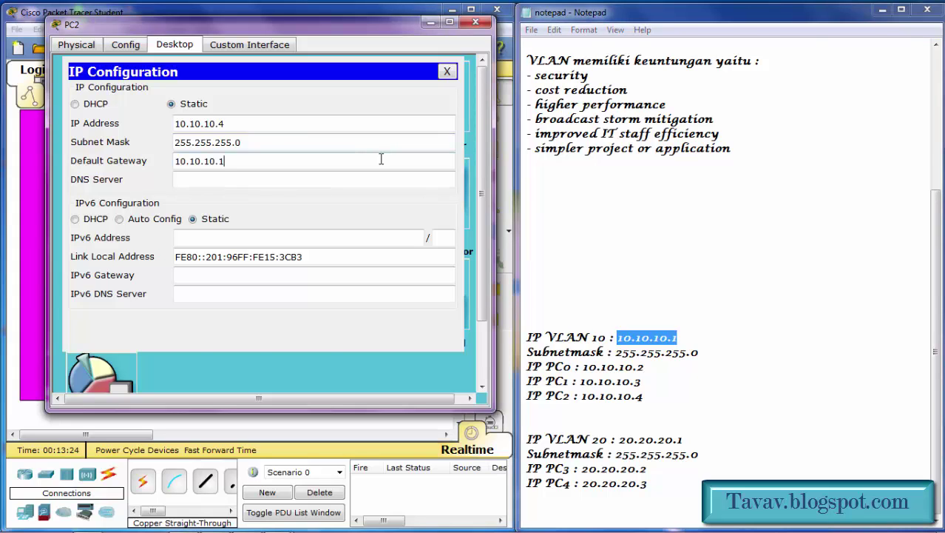
click(447, 71)
click(477, 23)
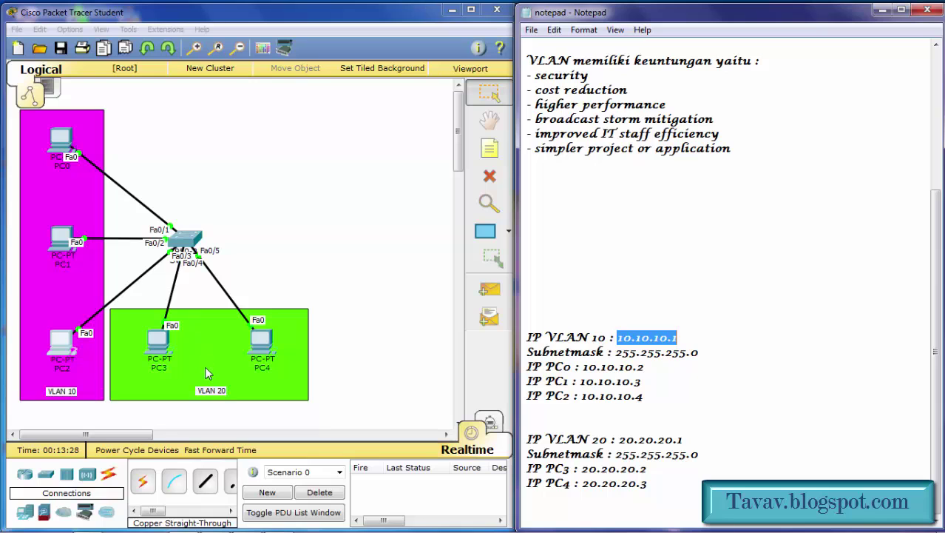
Open PC3's IP Configuration and move its window clear of the notes
click(159, 339)
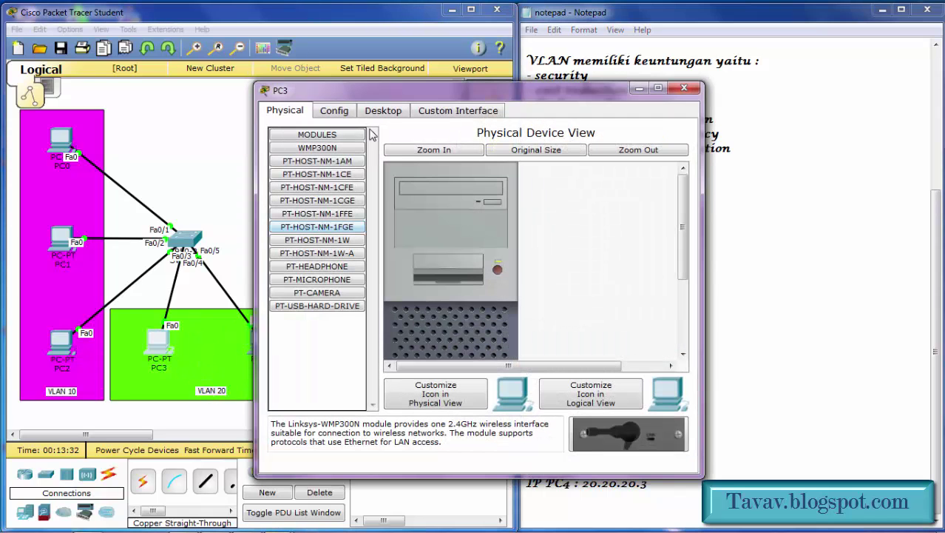
click(374, 112)
click(318, 171)
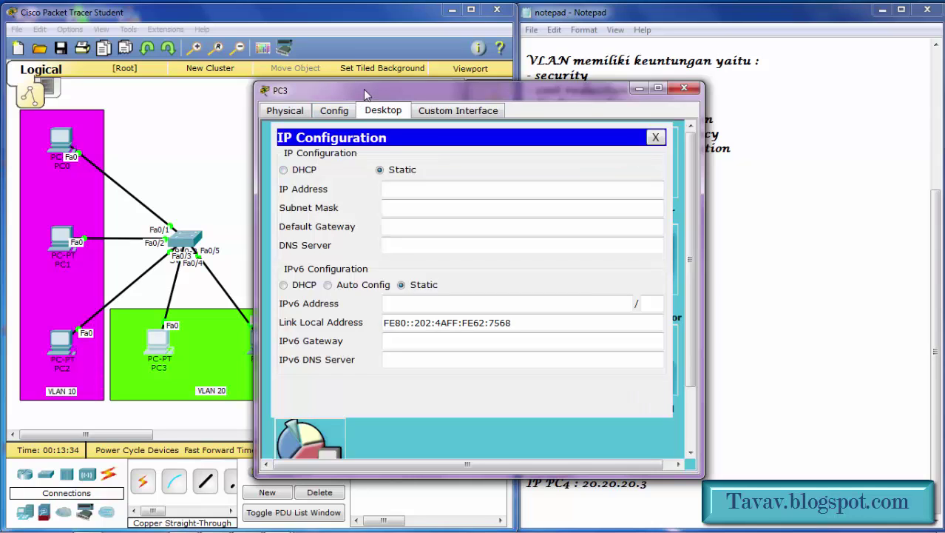
drag(366, 91, 160, 40)
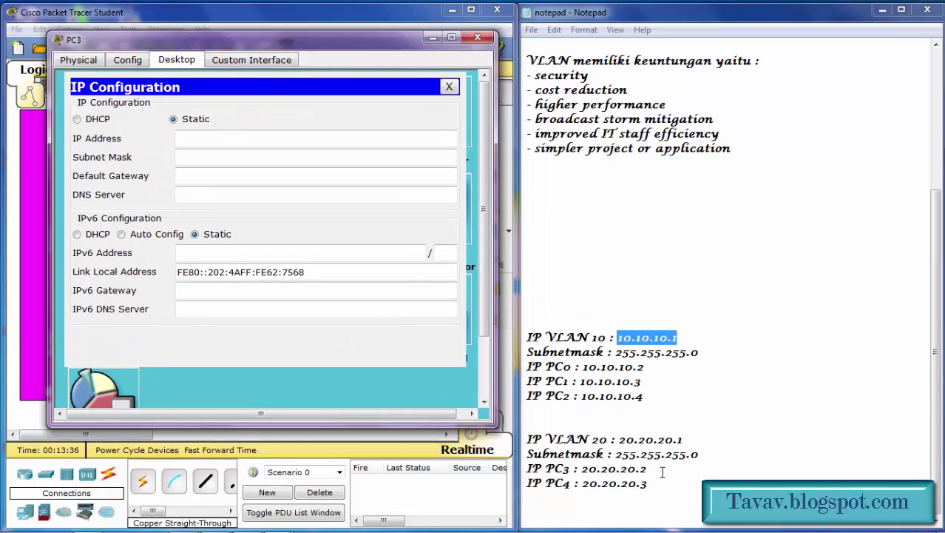
Try to fill PC3's IP Address with 20.20.20.2 from the notes, including the space before it
drag(648, 469, 581, 468)
right_click(597, 471)
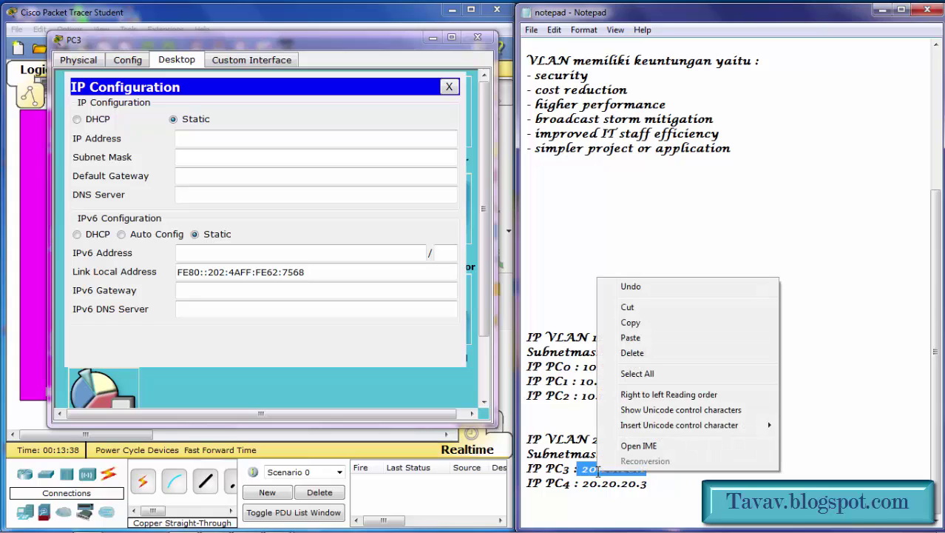
click(645, 323)
click(323, 140)
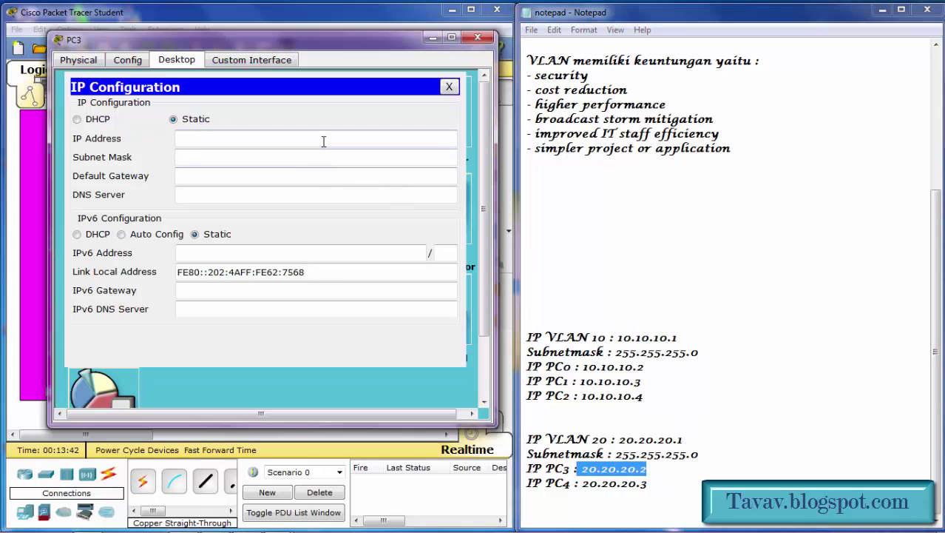
key(ctrl+v)
Set PC3's IP Address to 20.20.20.2, copied from the notes without the leading space
drag(713, 454, 581, 470)
right_click(591, 470)
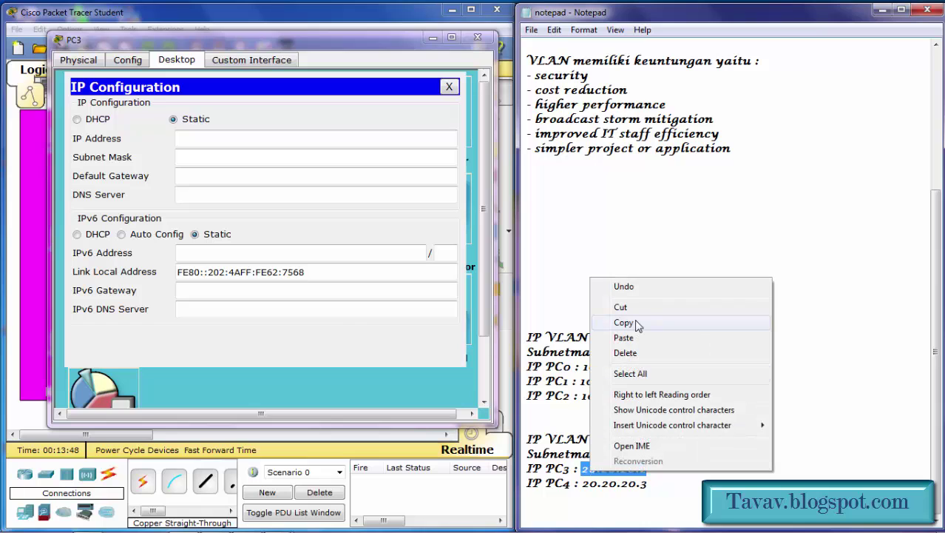
click(636, 325)
click(371, 141)
right_click(371, 142)
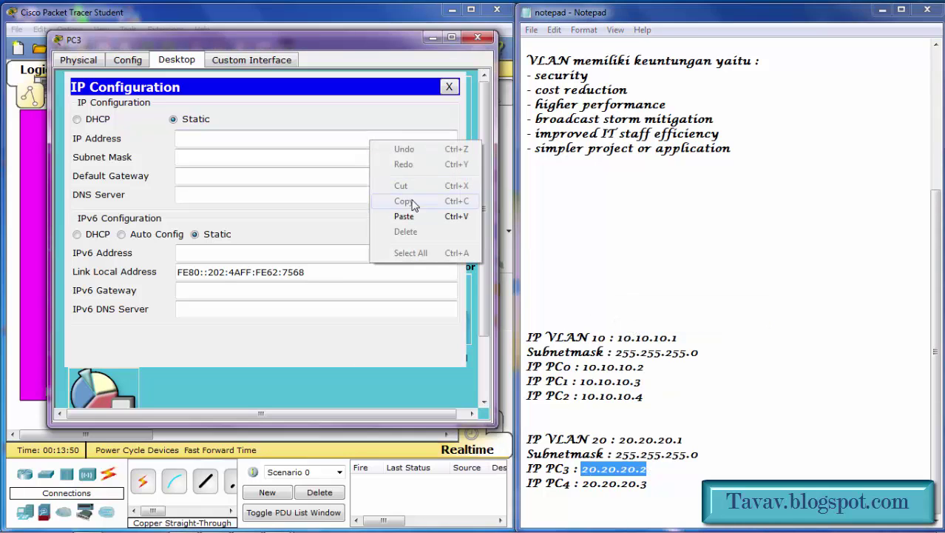
click(410, 216)
Replace PC3's subnet mask with 255.255.255.0 copied from the VLAN 20 notes
click(704, 455)
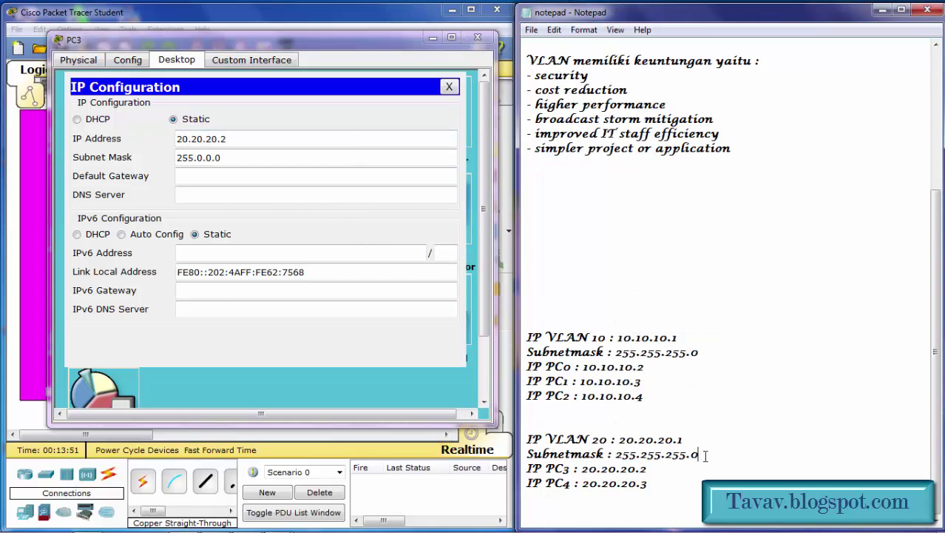
drag(705, 455, 629, 455)
right_click(629, 454)
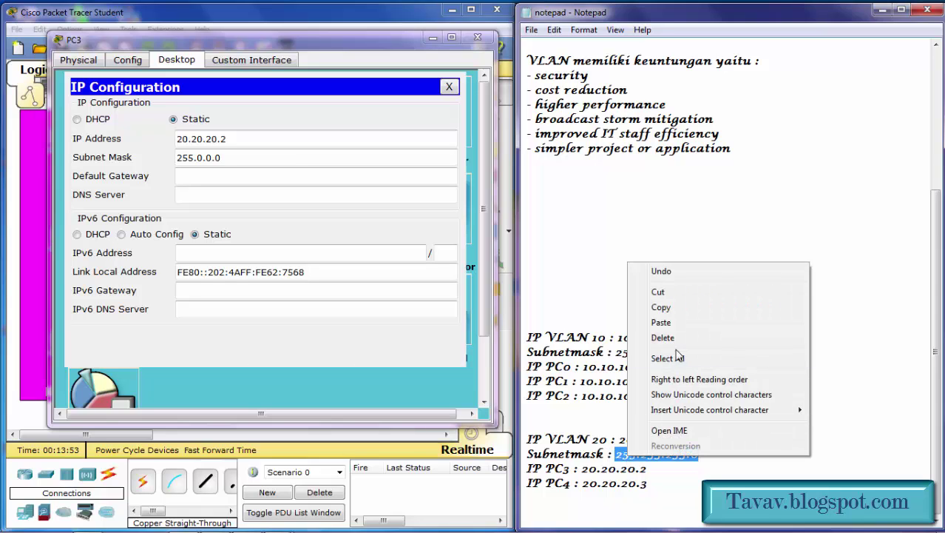
click(670, 307)
click(408, 158)
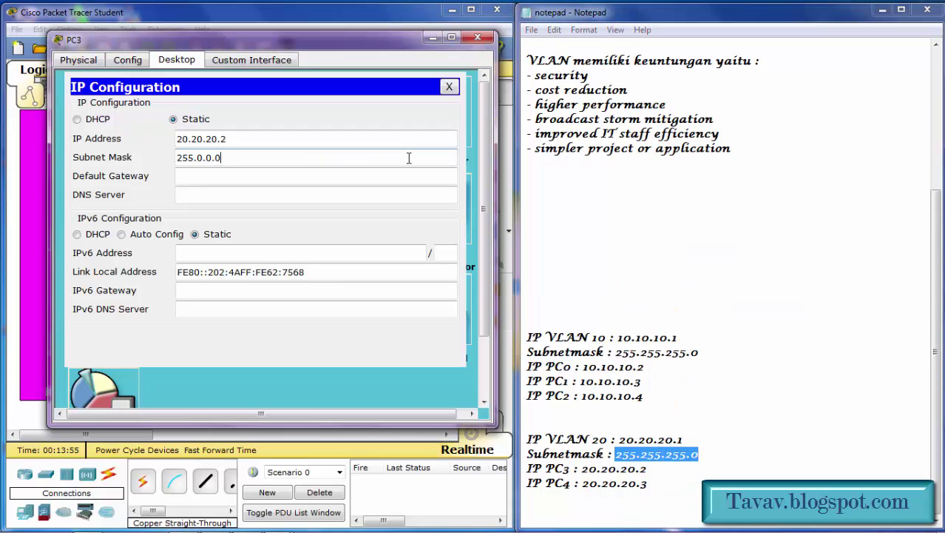
triple_click(408, 158)
key(BackSpace)
key(ctrl+v)
Set PC3's default gateway to the VLAN 20 address 20.20.20.1 from the notes and close PC3
drag(701, 441, 618, 440)
right_click(639, 447)
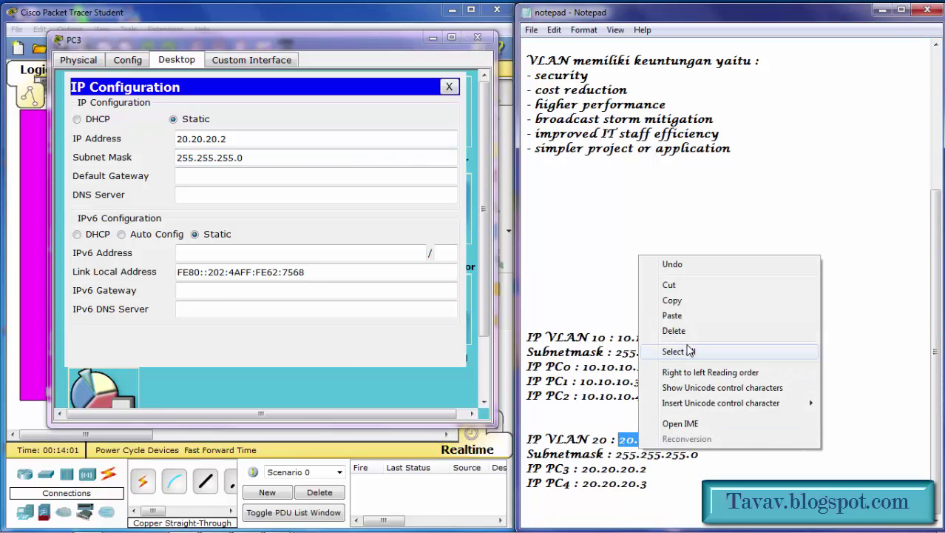
click(688, 301)
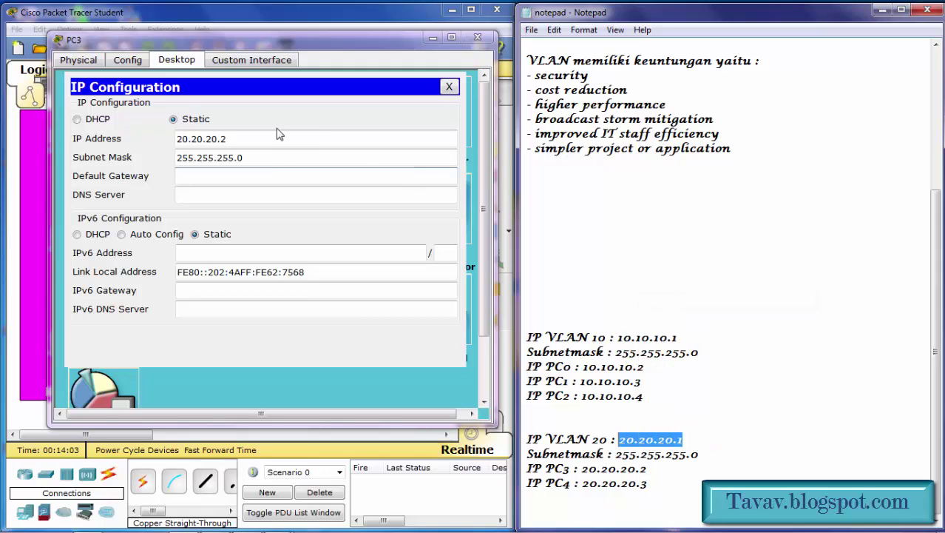
click(271, 176)
key(ctrl+v)
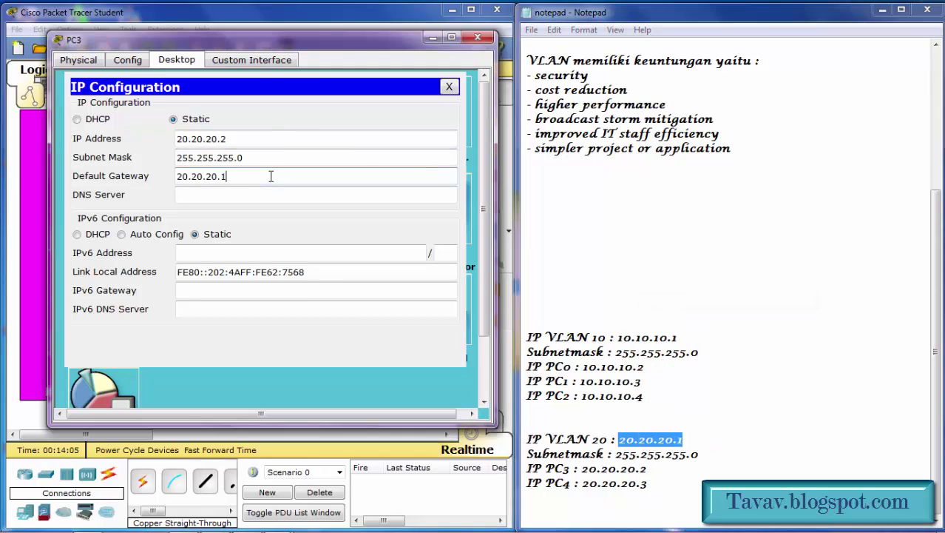
click(478, 38)
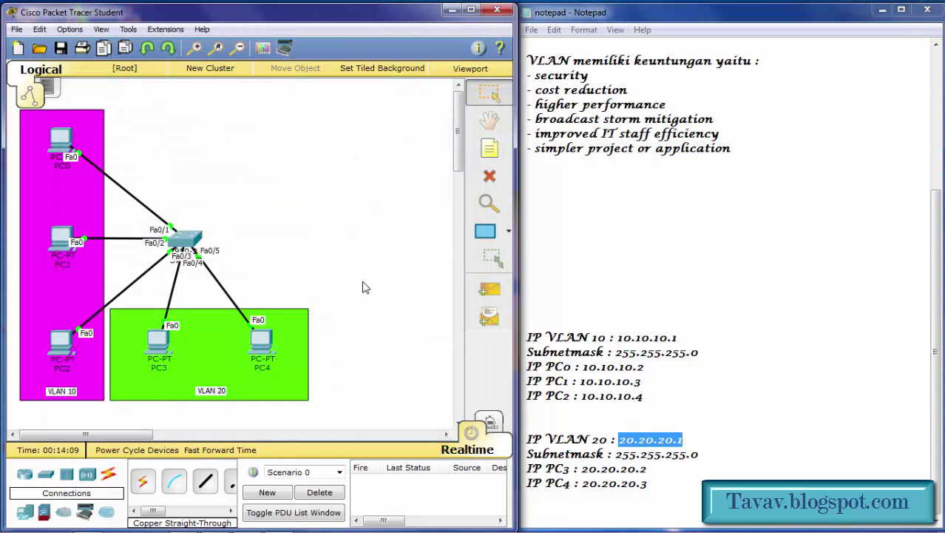
Open PC4's IP Configuration and move its window clear of the notes
click(261, 340)
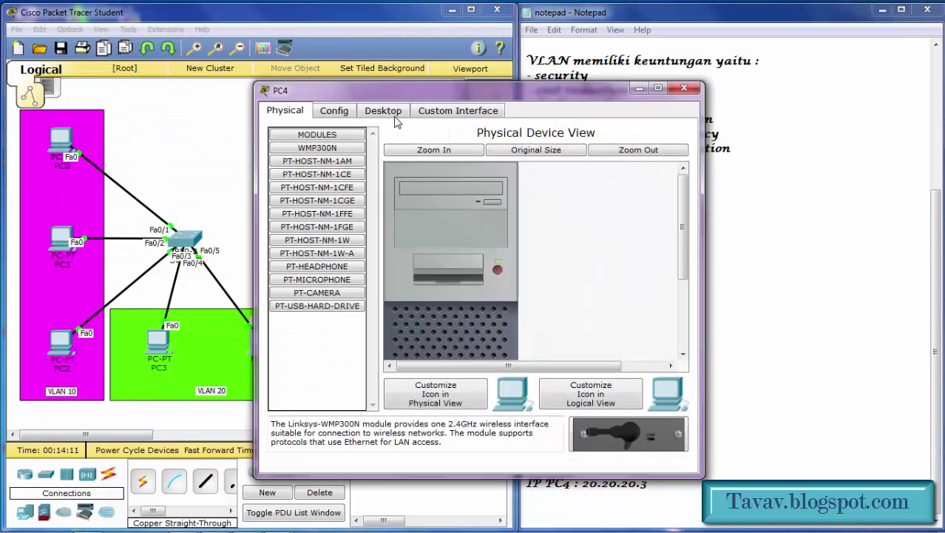
click(389, 115)
click(319, 149)
drag(392, 95, 184, 34)
Set PC4's IP Address to 20.20.20.3 copied from the notes
drag(648, 483, 583, 484)
right_click(595, 483)
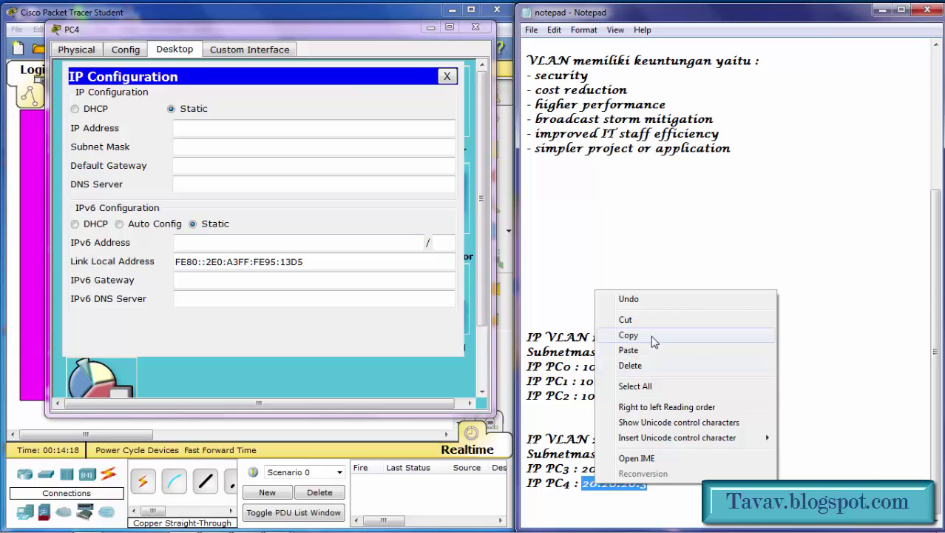
click(653, 337)
click(381, 124)
key(ctrl+v)
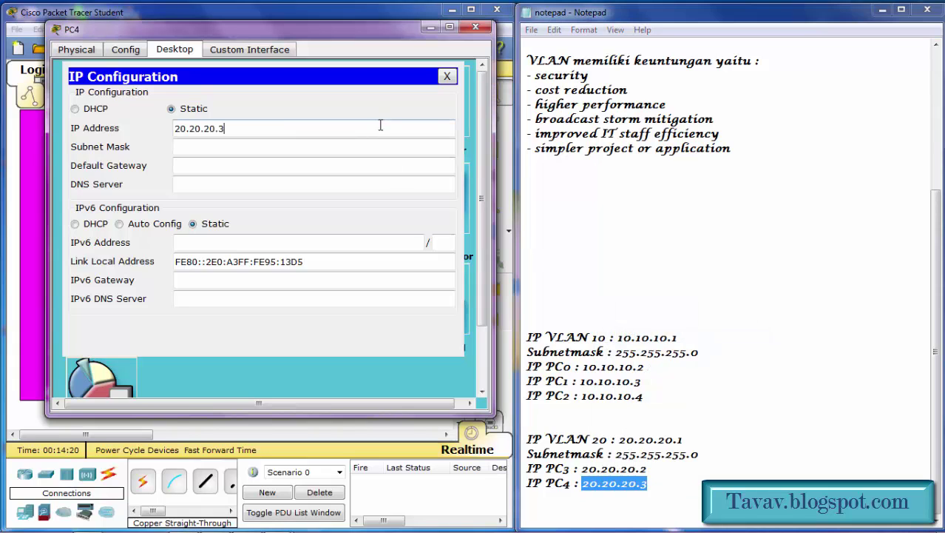
Replace PC4's subnet mask with 255.255.255.0 copied from the VLAN 20 notes
drag(698, 454, 615, 455)
right_click(617, 454)
click(688, 304)
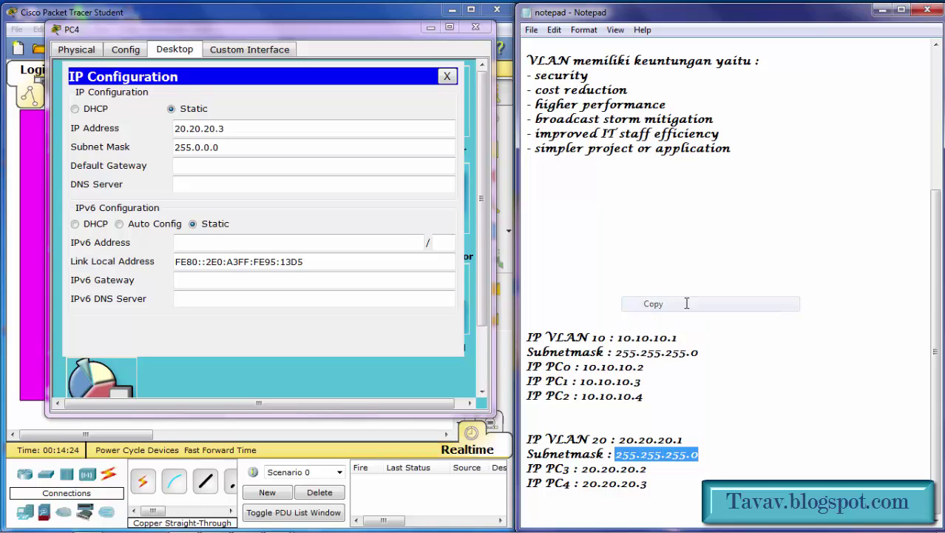
click(387, 148)
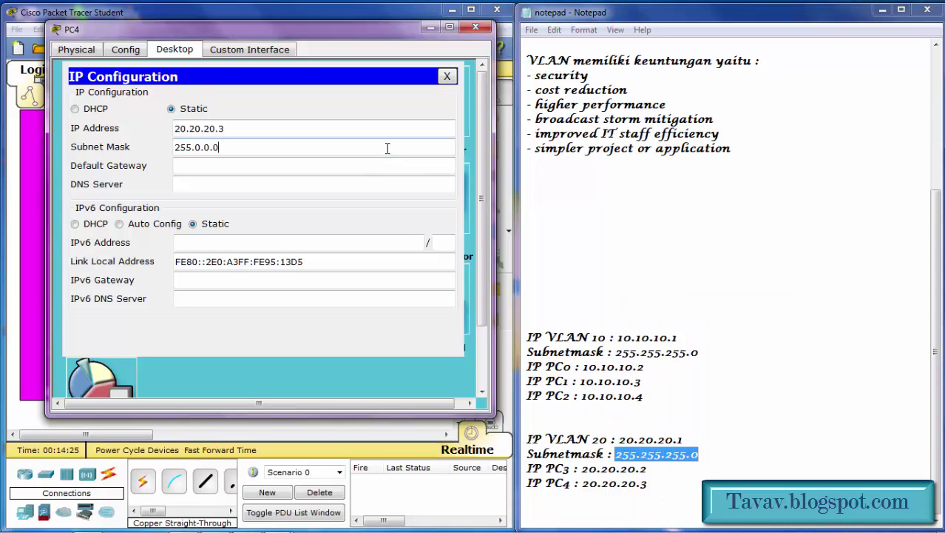
key(ctrl+a)
key(BackSpace)
key(ctrl+v)
Set PC4's default gateway to the VLAN 20 address 20.20.20.1 from the notes and close PC4
drag(682, 439, 618, 439)
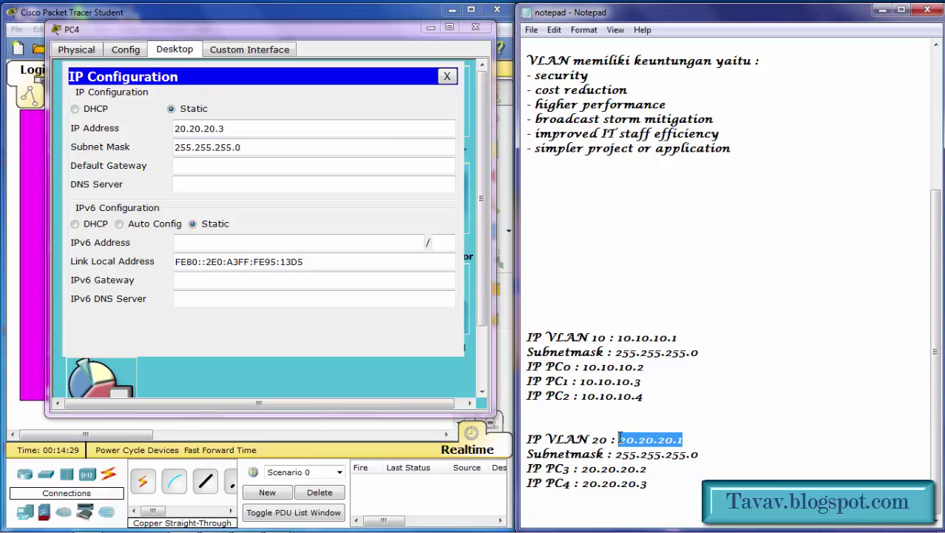
right_click(643, 446)
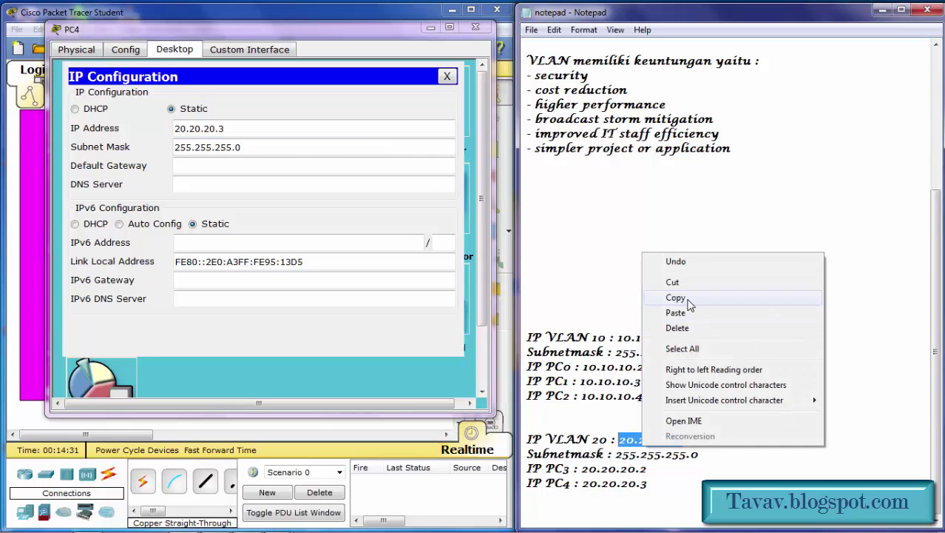
click(675, 297)
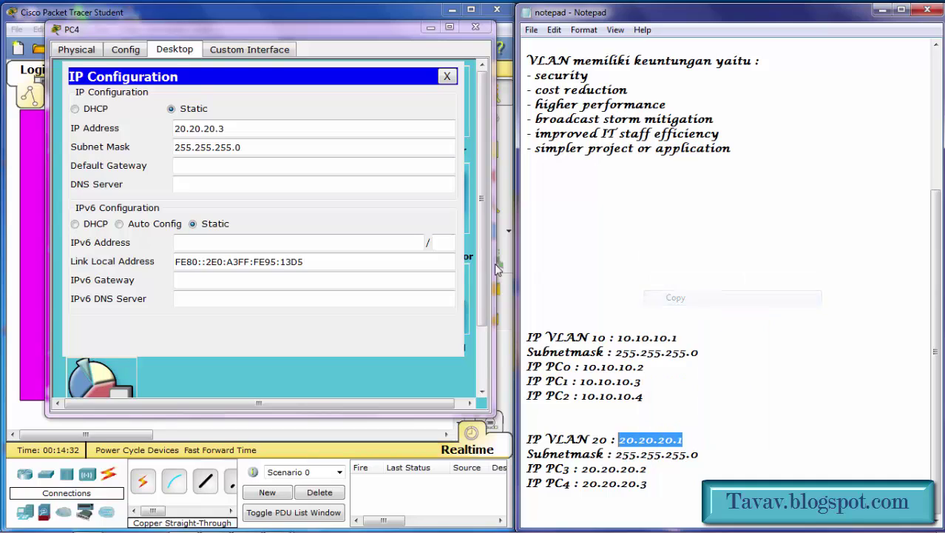
click(287, 165)
key(ctrl+v)
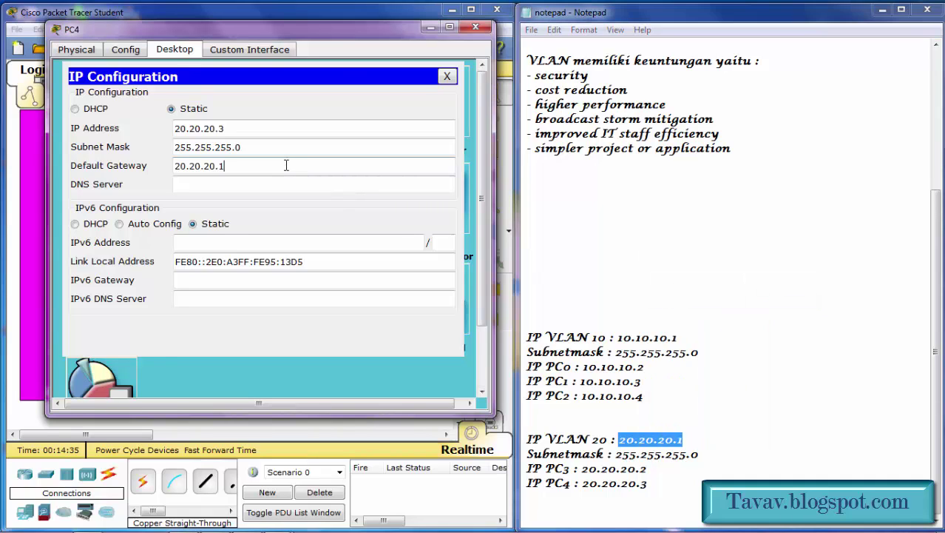
click(475, 27)
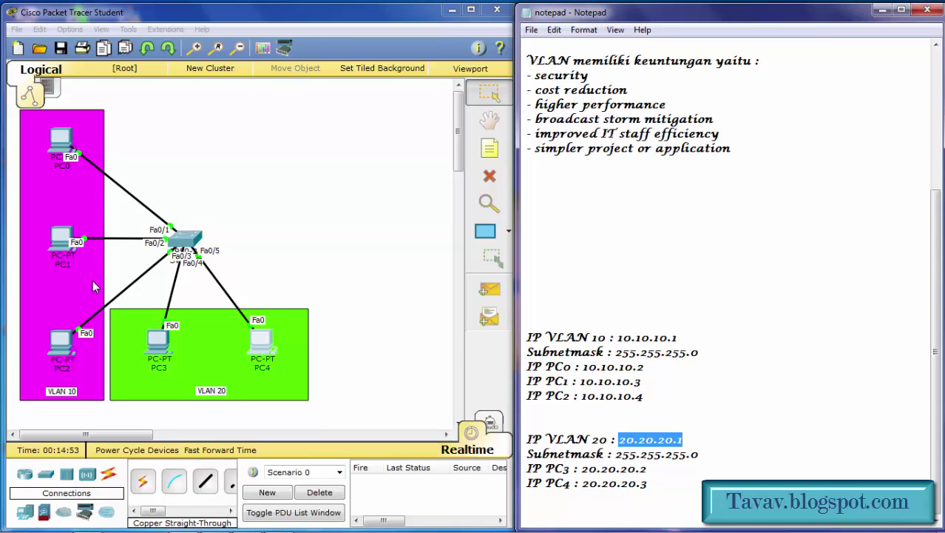
Open PC0's Command Prompt clear of the notes and ping PC1 at 10.10.10.3
click(63, 148)
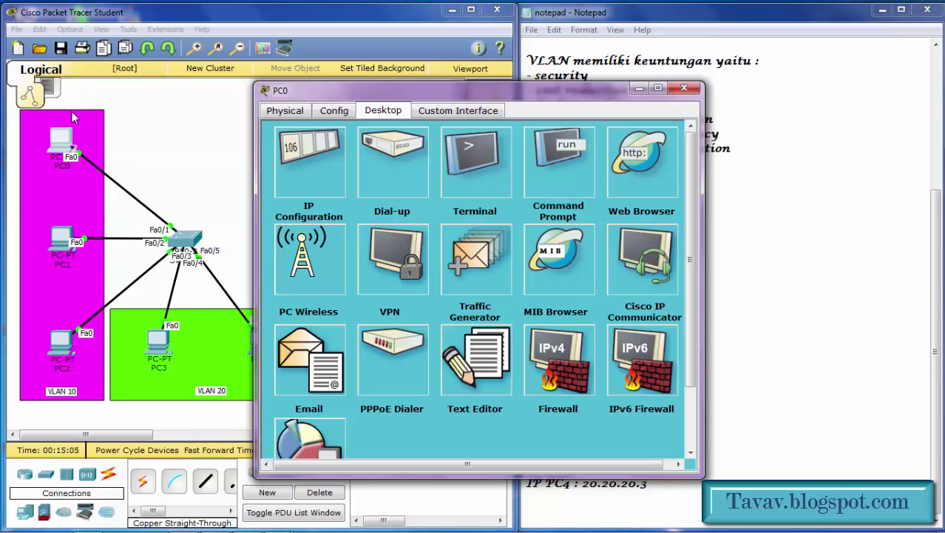
click(564, 156)
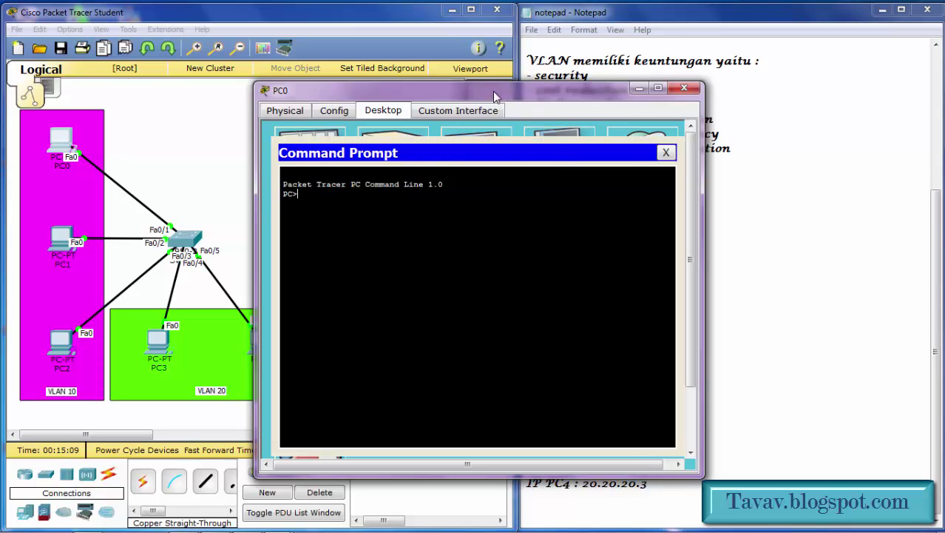
drag(492, 91, 341, 19)
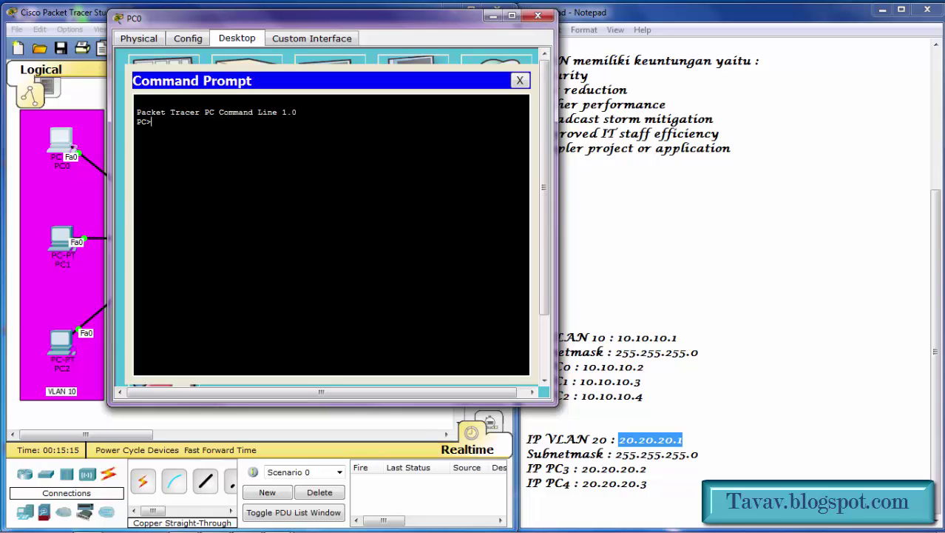
drag(412, 24, 339, 35)
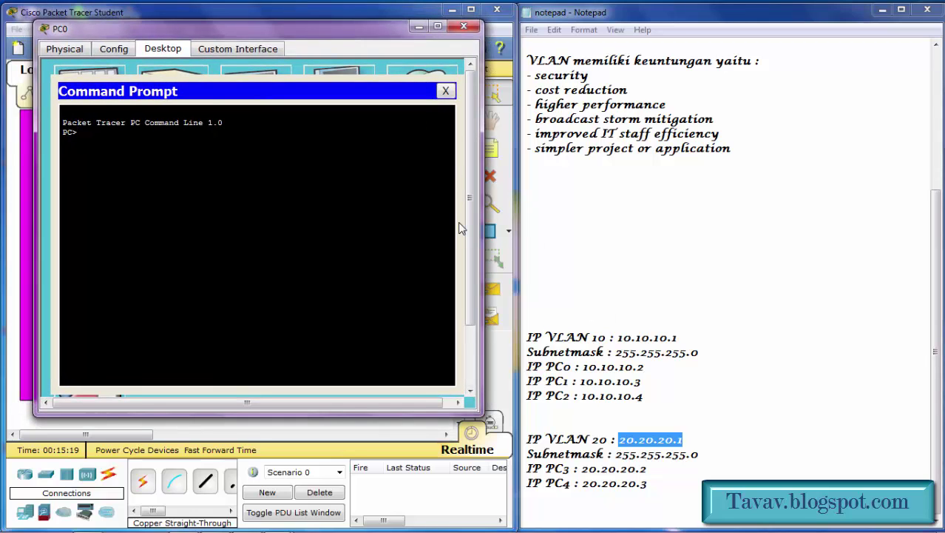
text(ping 10.10.10.3)
key(Return)
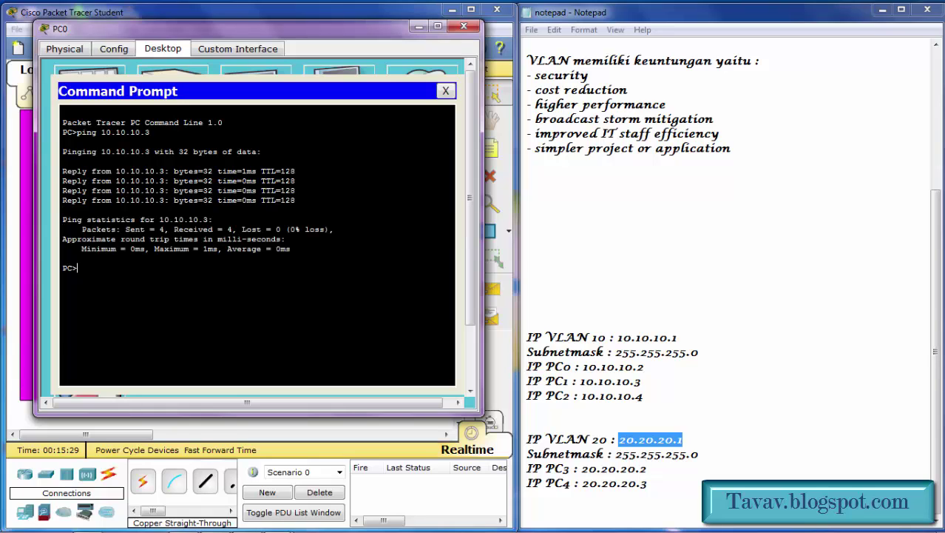
Check the replies from PC1, ping PC2 at 10.10.10.4 from PC0, and close PC0
drag(87, 199, 64, 199)
drag(191, 35, 278, 17)
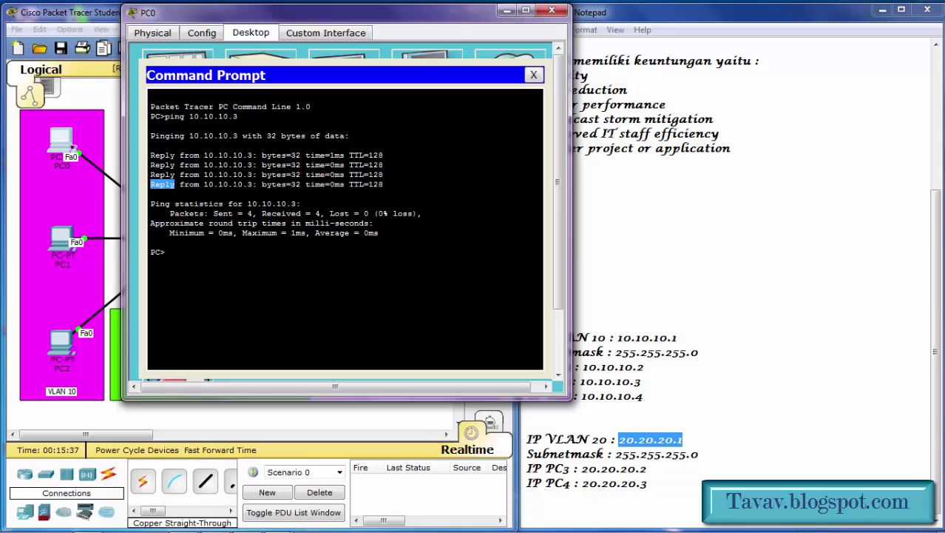
click(151, 184)
text(ping 10.10.10.4)
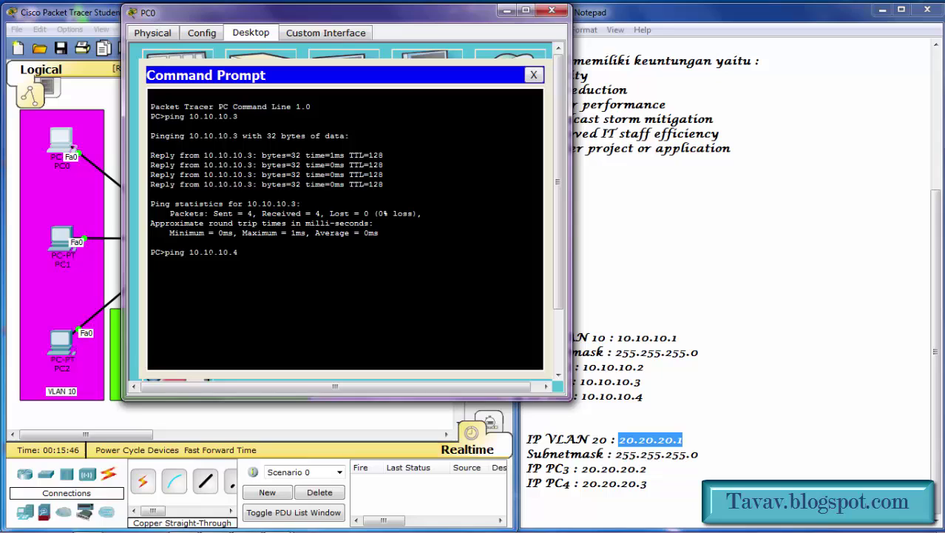
key(Return)
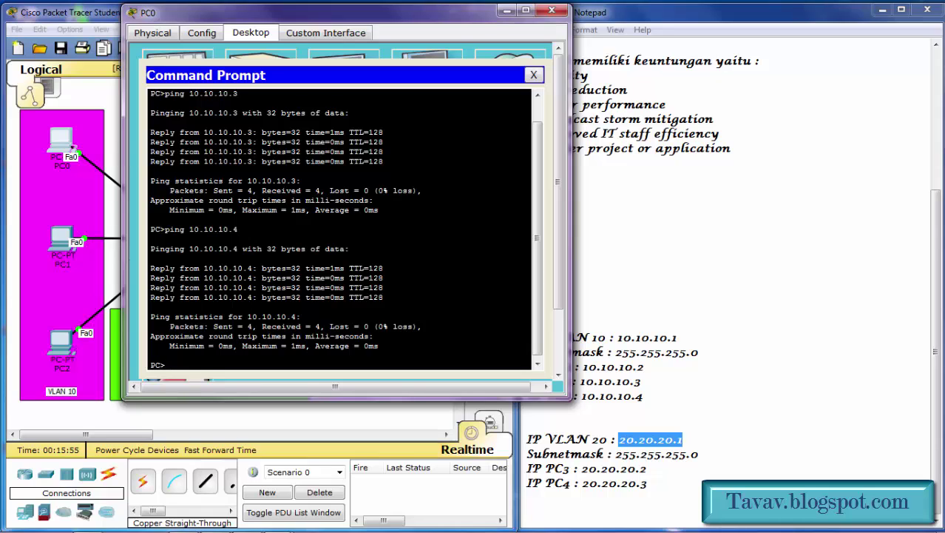
click(551, 9)
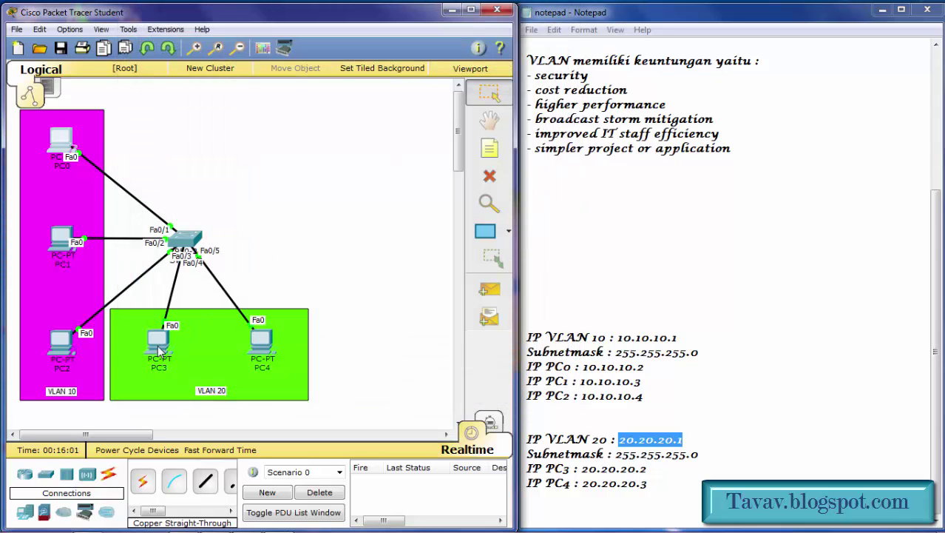
Open PC3's Command Prompt and move its window clear of the network diagram
click(160, 350)
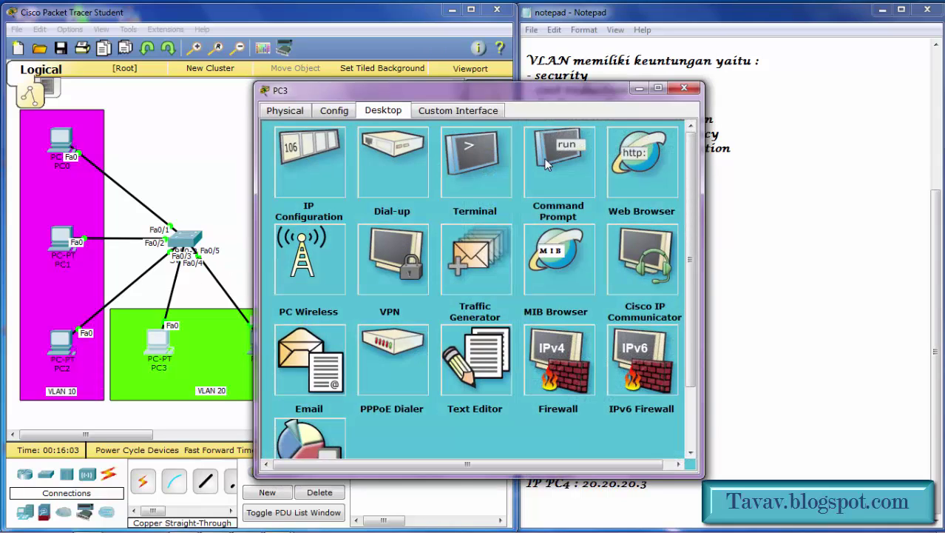
click(545, 158)
drag(530, 93, 632, 15)
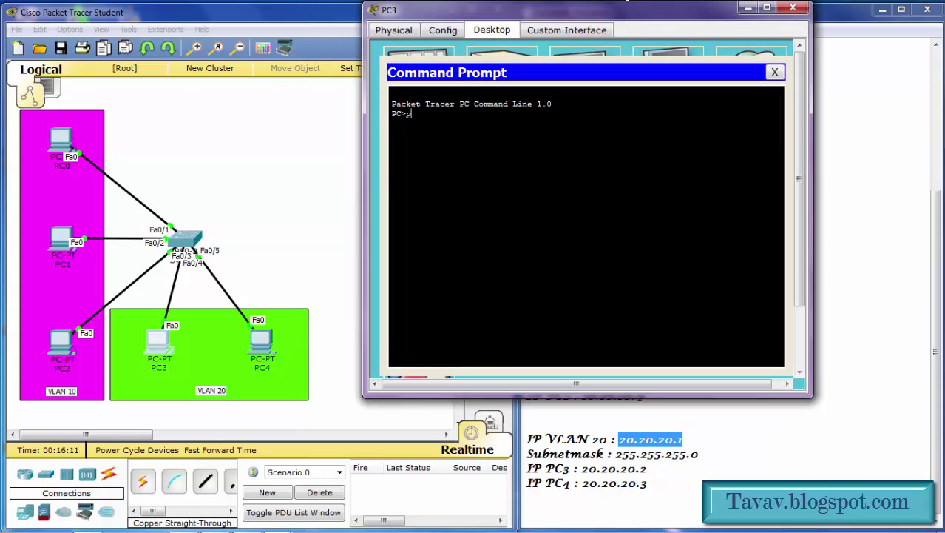
Ping PC4 from PC3 using the address 20.20.20.3 copied from the notes
text(ing)
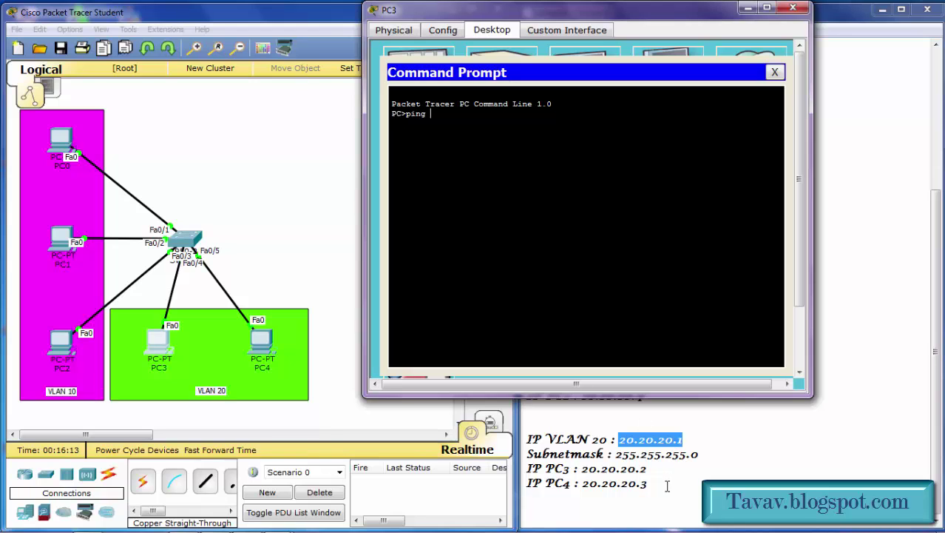
click(666, 485)
drag(662, 486, 600, 488)
click(586, 486)
key(shift+End)
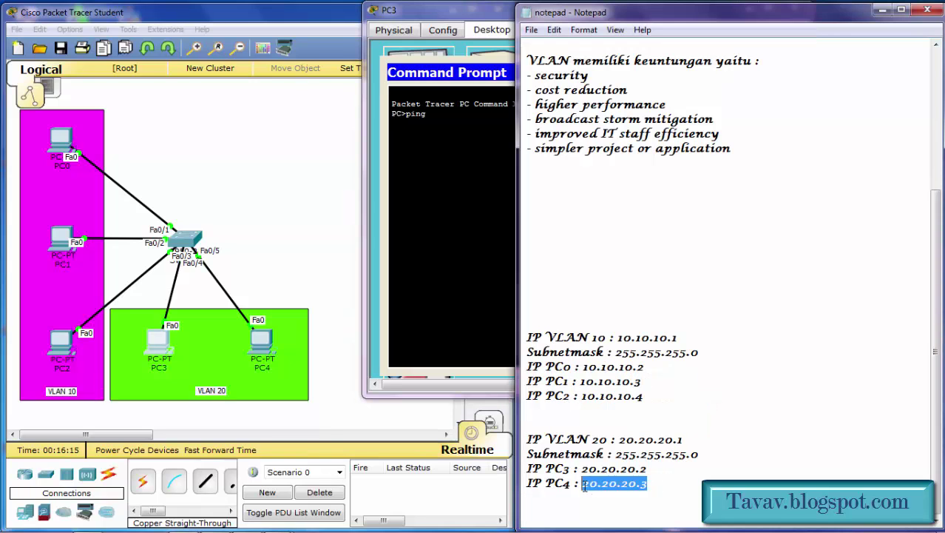
right_click(589, 485)
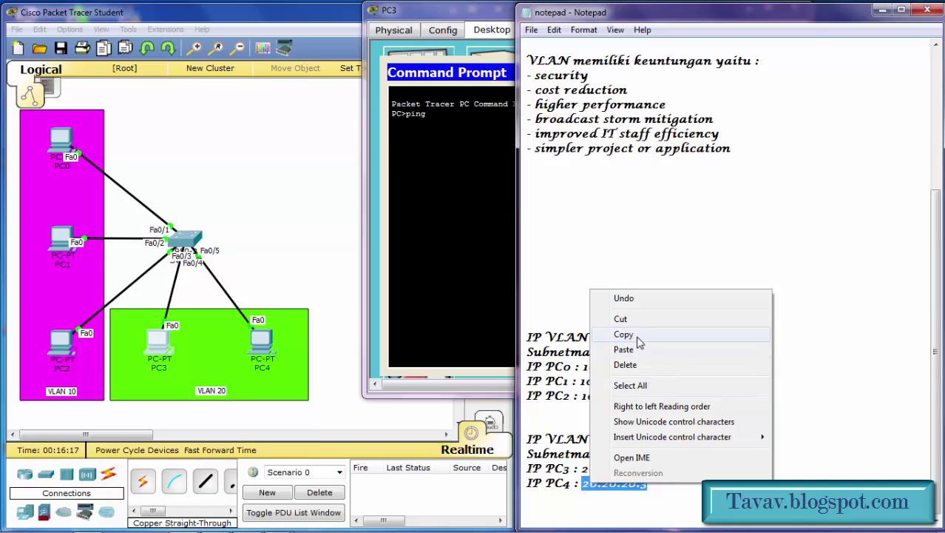
click(639, 340)
key(alt+Tab)
right_click(473, 122)
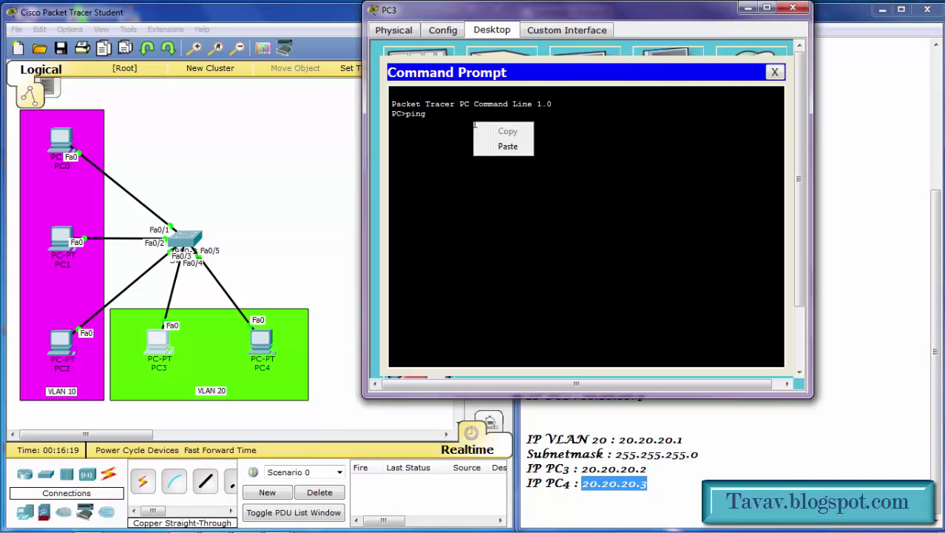
click(506, 143)
key(Return)
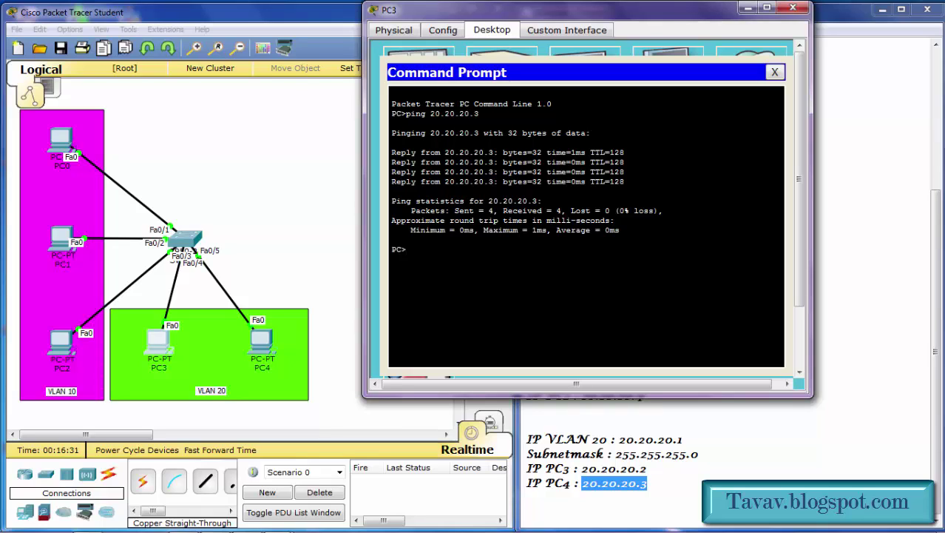
Check the ping replies from PC4 in PC3's Command Prompt and close the PC3 window
drag(392, 181, 420, 182)
click(326, 191)
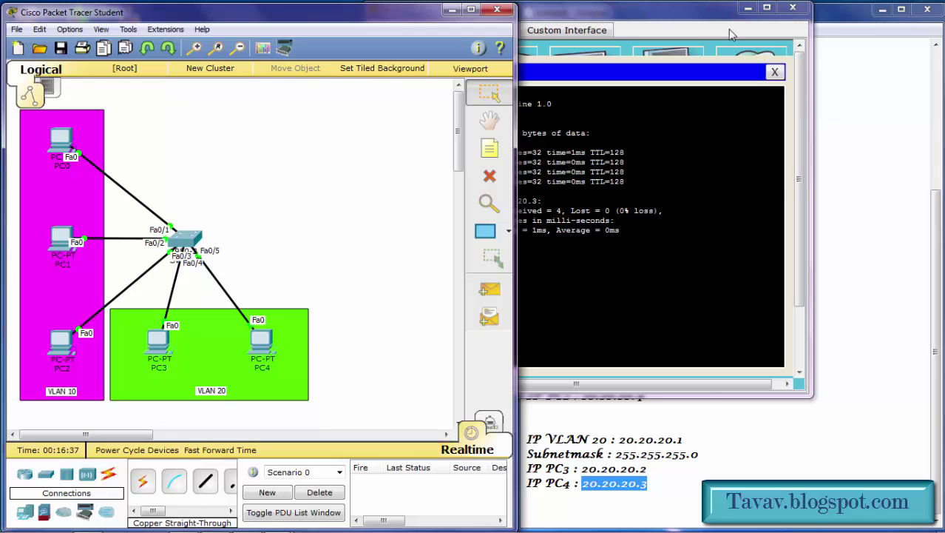
click(793, 7)
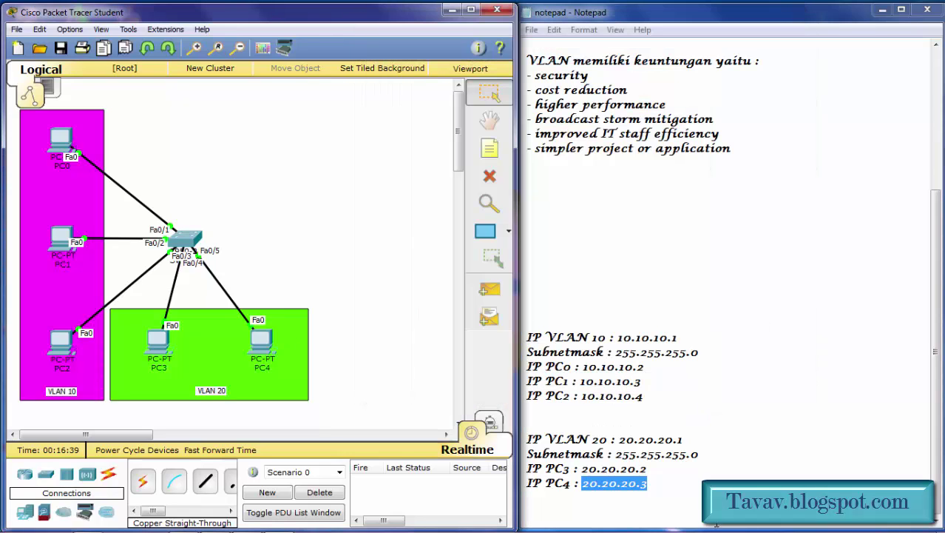
Add a full-width separator line of plus signs below the PC4 address in the Notepad notes, followed by a blank line
click(716, 498)
key(Return)
key(Return)
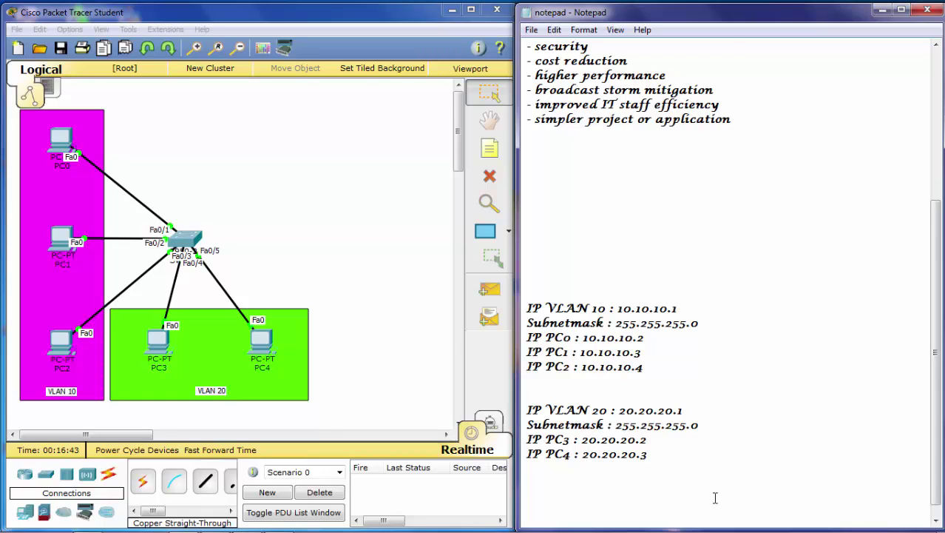
text(+++++++++++++++++++++++++++++++++++++++++++++++++++)
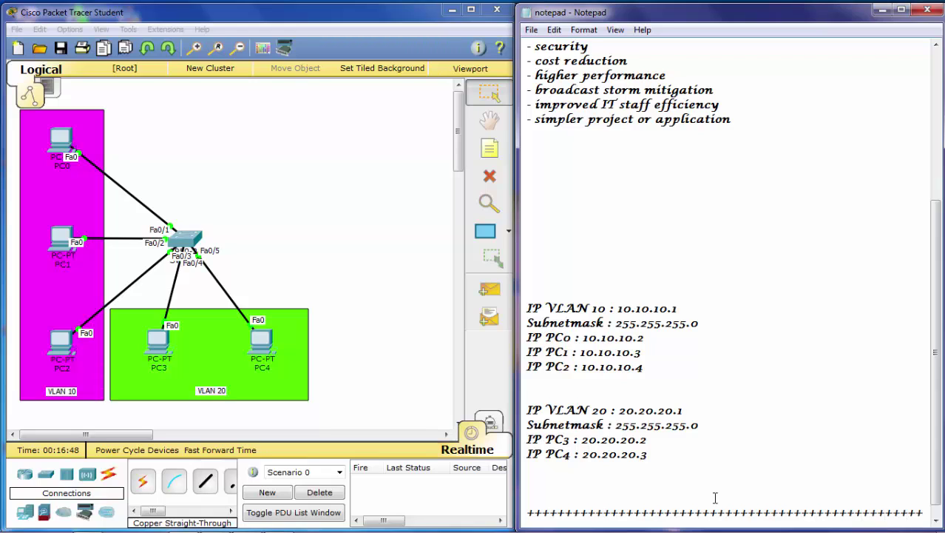
key(Return)
key(Return)
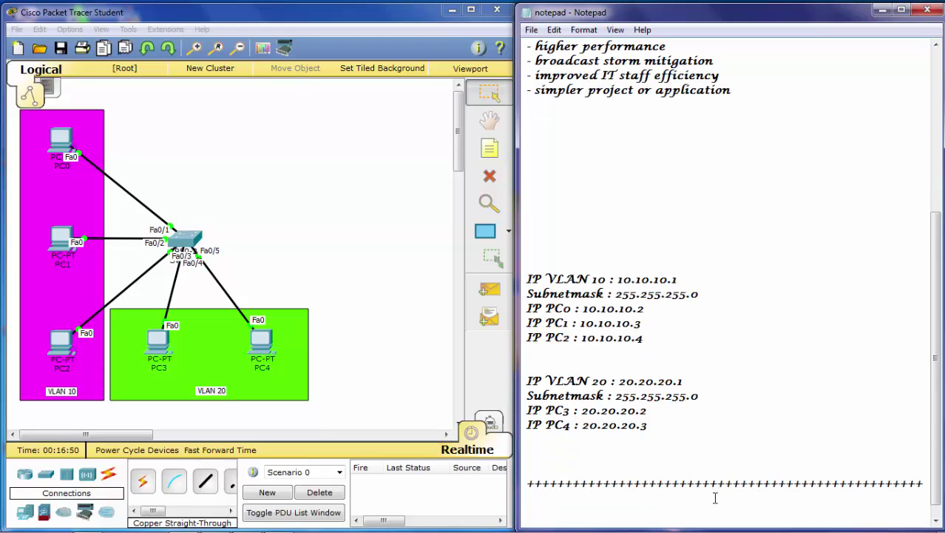
Write the closing line "Lab 11 telah selesaiWassalamu'alaikum Wr. Wb" below the separator in the notes
text(Lab 11 telah seles)
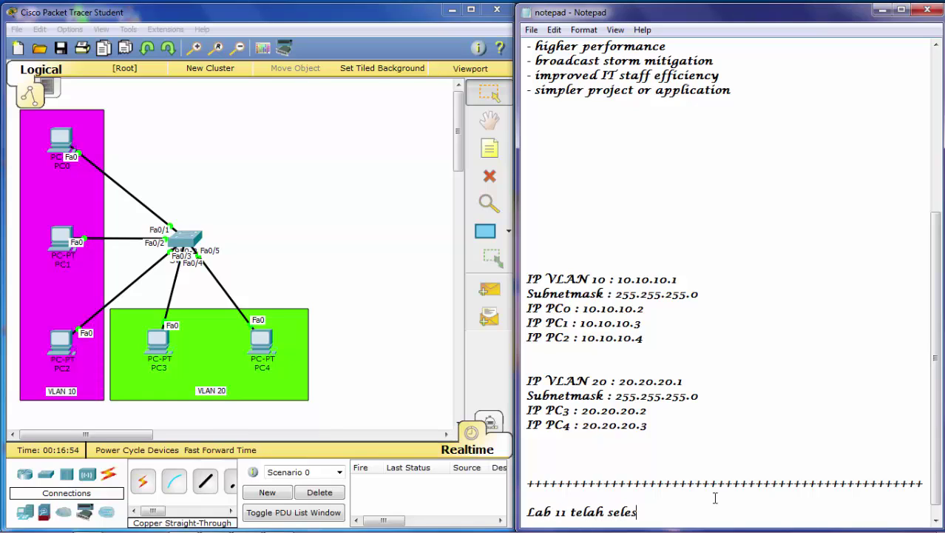
text(aiWassalamu'alaik)
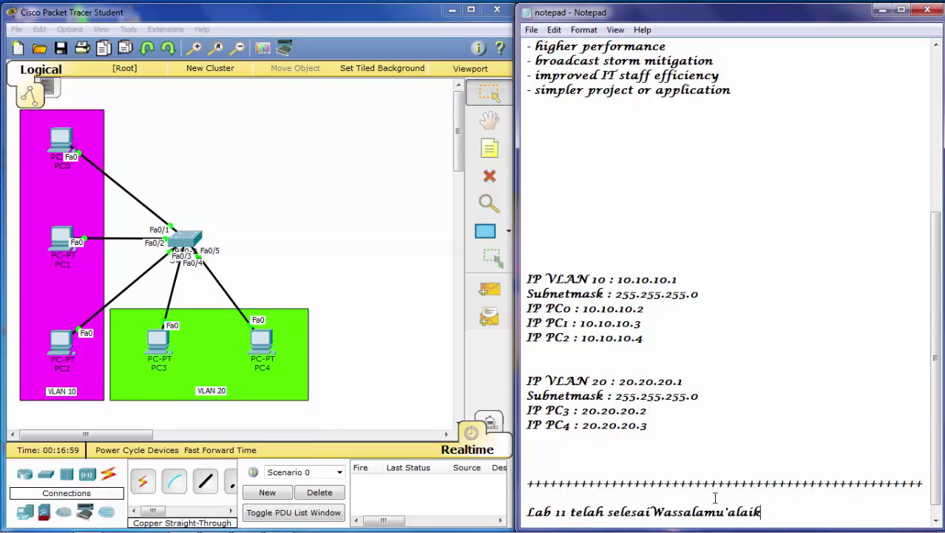
text(um Wr. Wb/)
key(BackSpace)
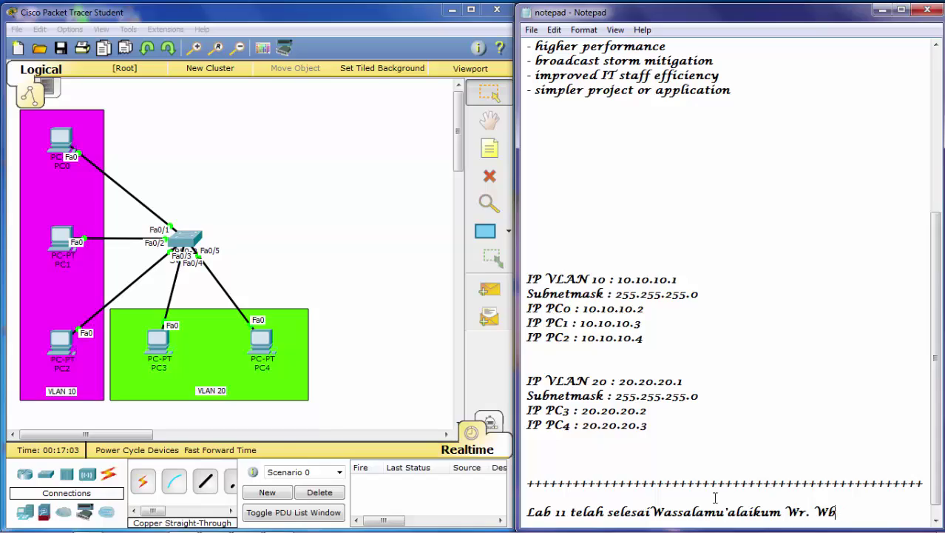